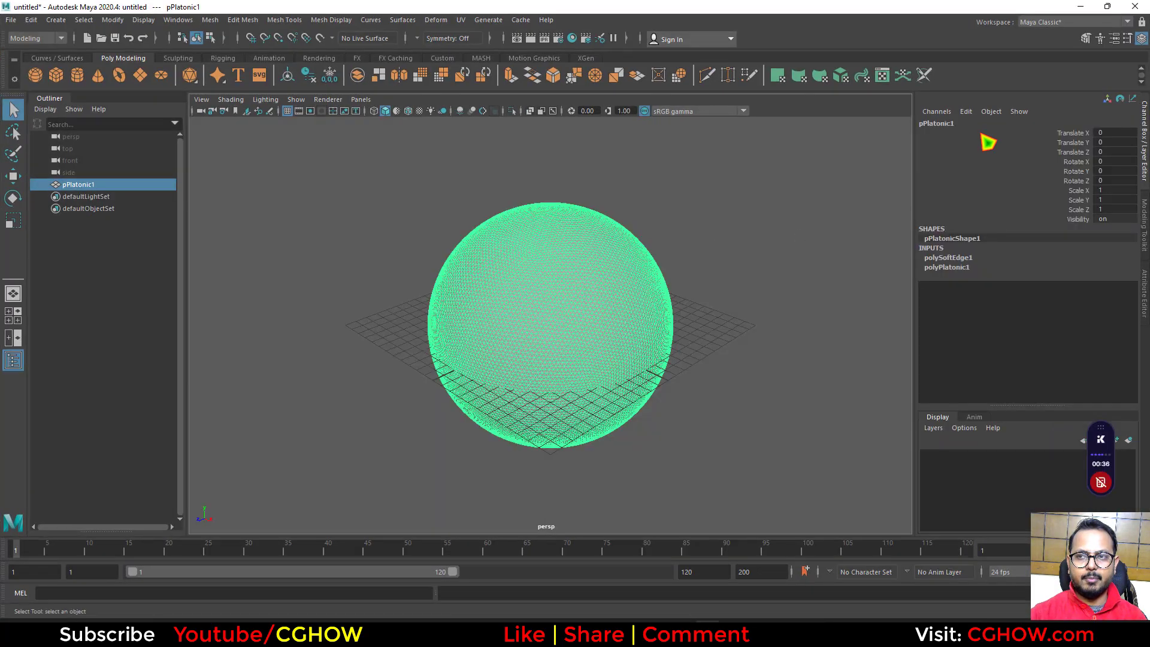
Switch to Unreal Editor and open the M_Plasma material from the plasma folder for editing.
left_click(1081, 6)
left_click(654, 634)
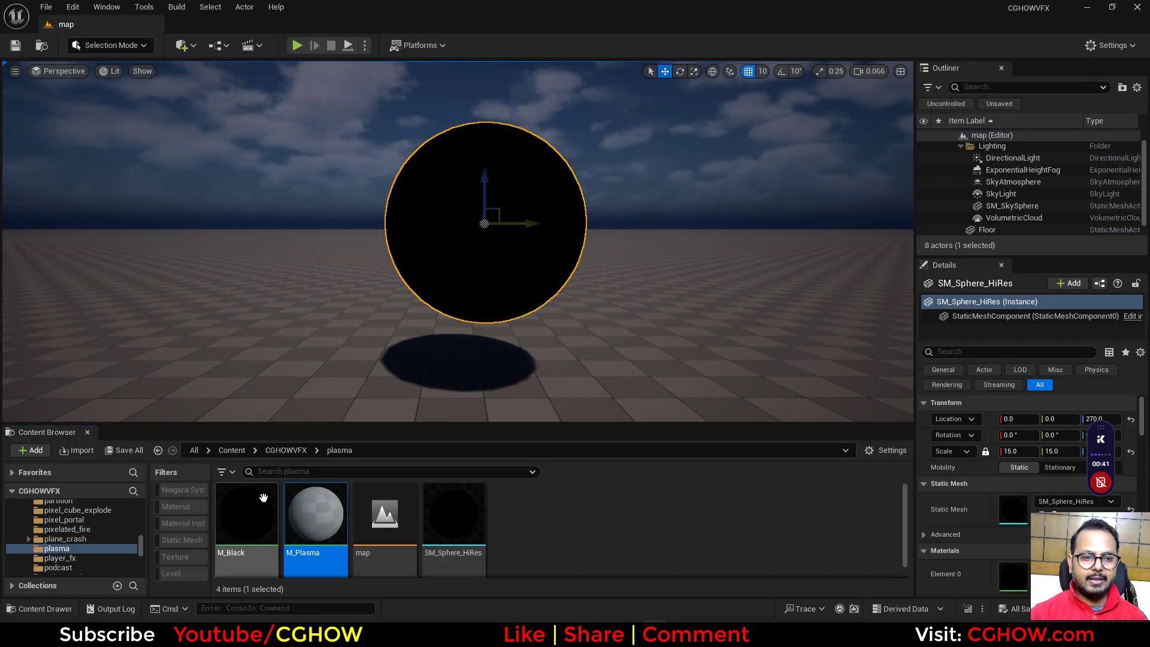
left_click(617, 485)
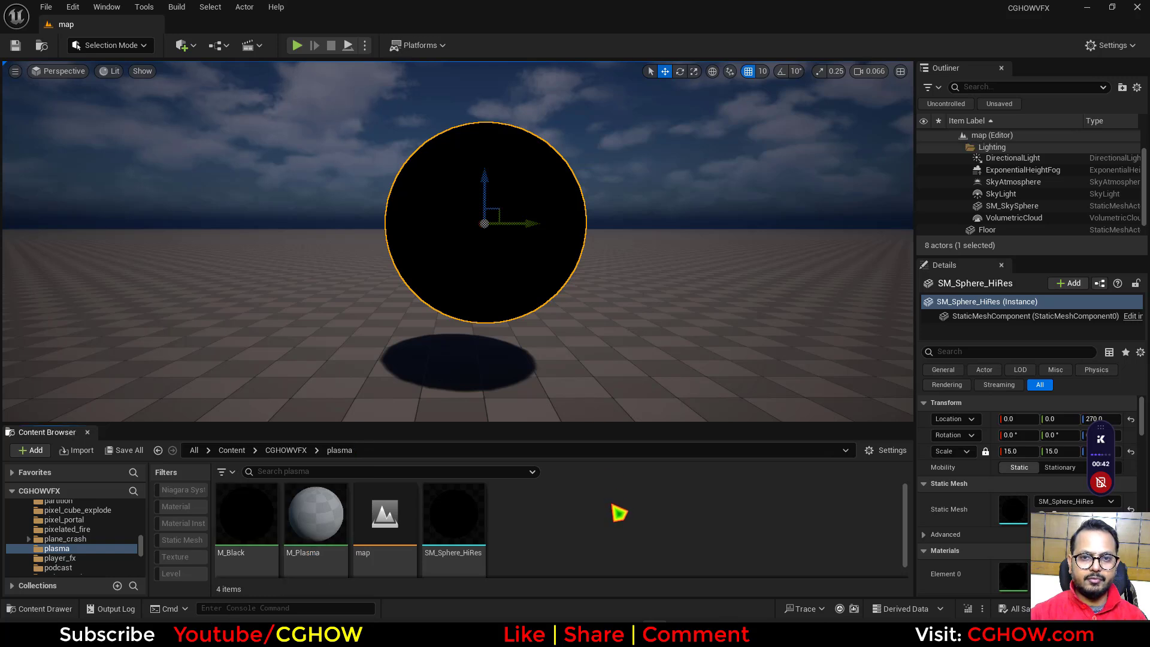
left_click(454, 518)
left_click_drag(314, 529, 472, 421)
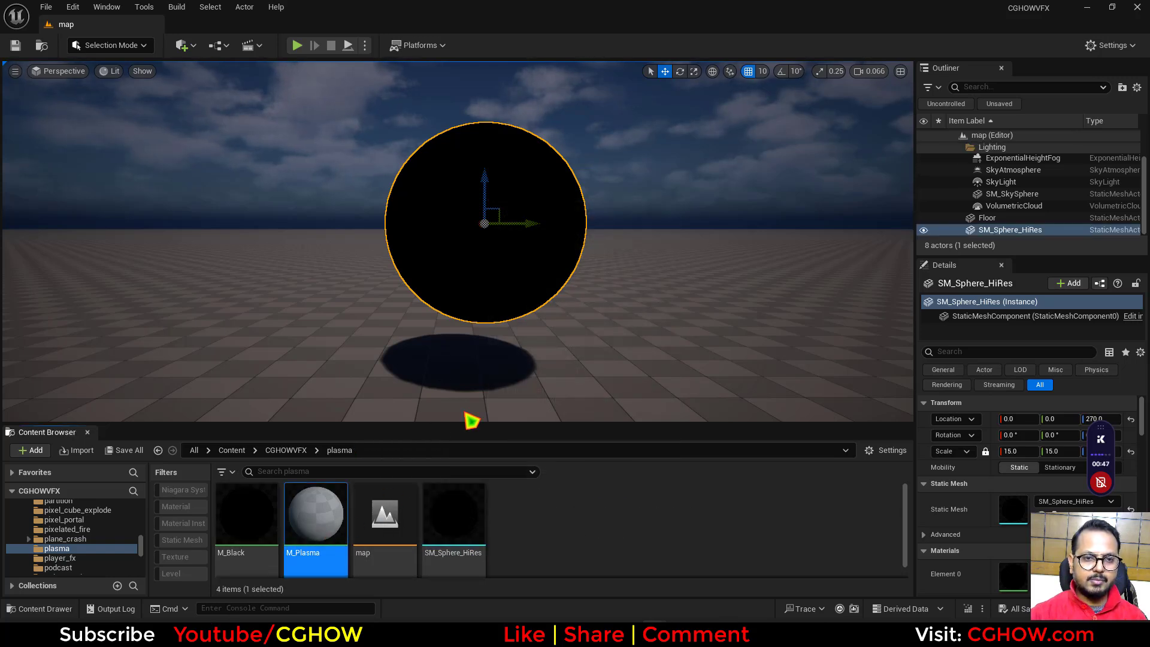
double_click(344, 511)
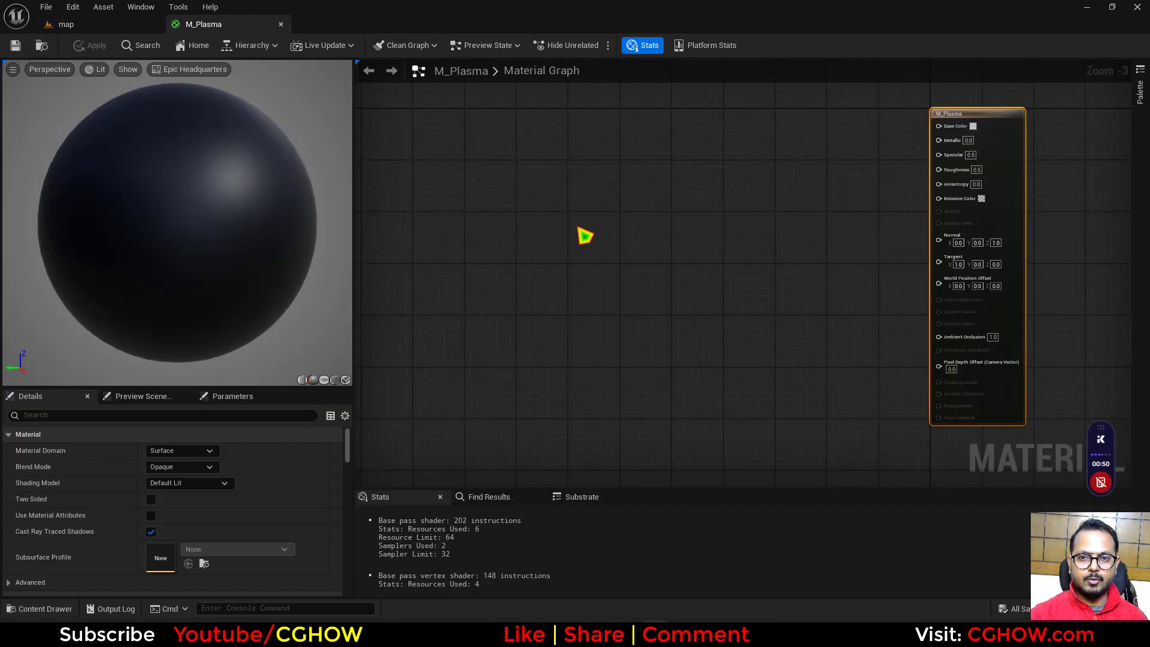
Add a Noise node to the material graph, preview it and set its scale to 0.01.
right_click(510, 232)
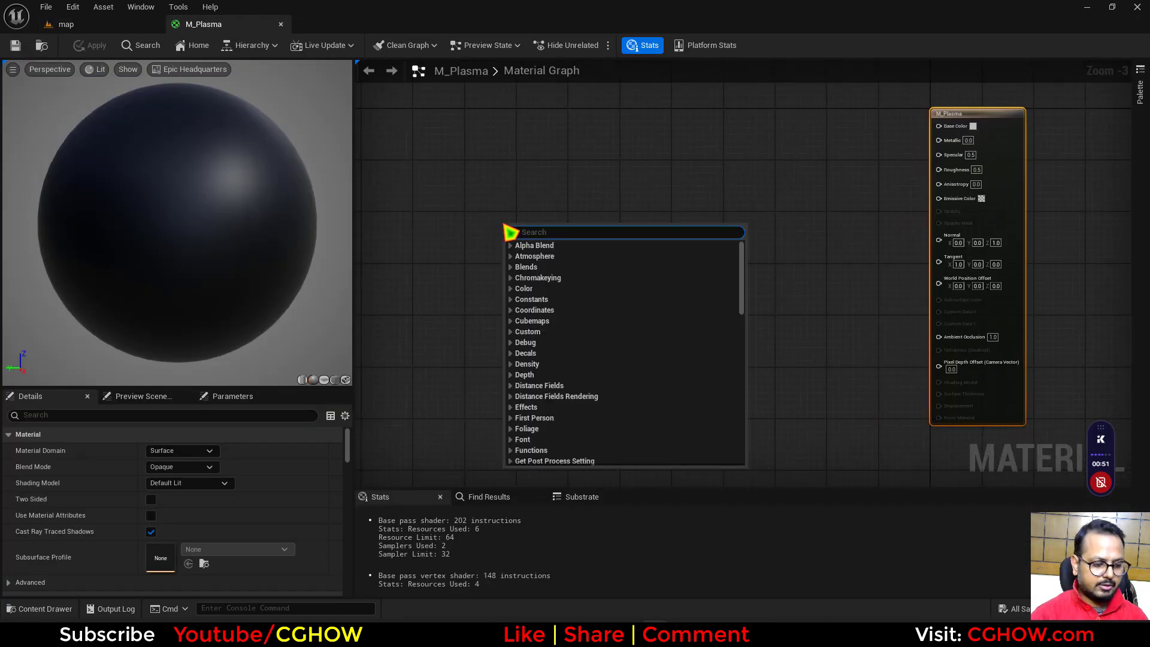
type("noise")
key("Return")
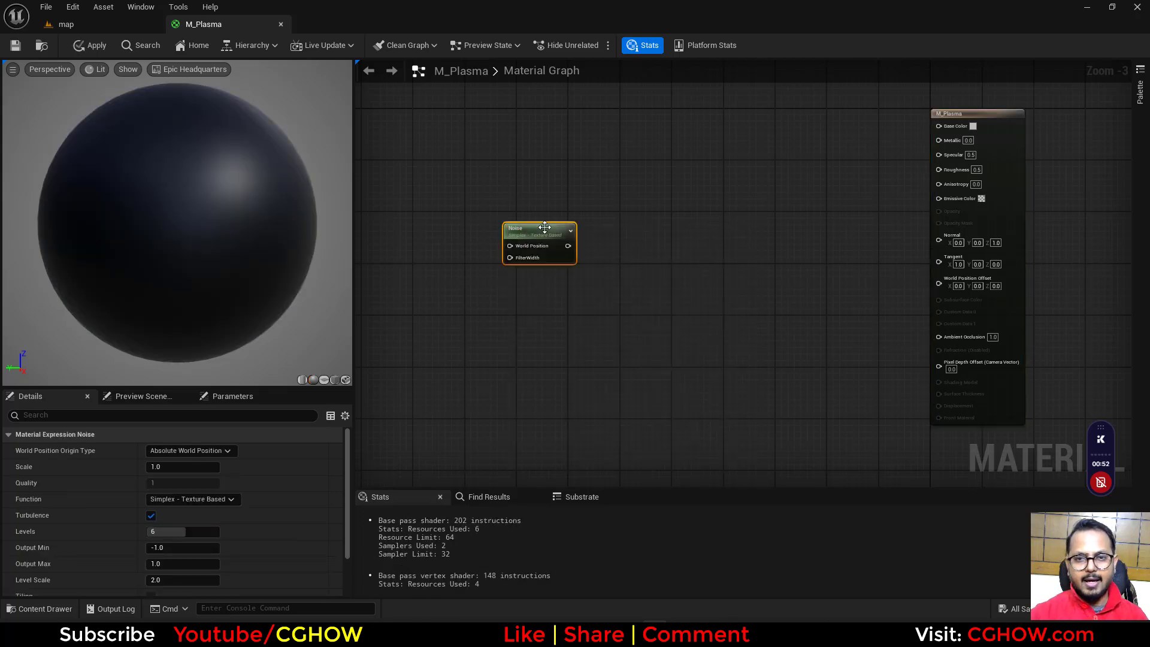
key("space")
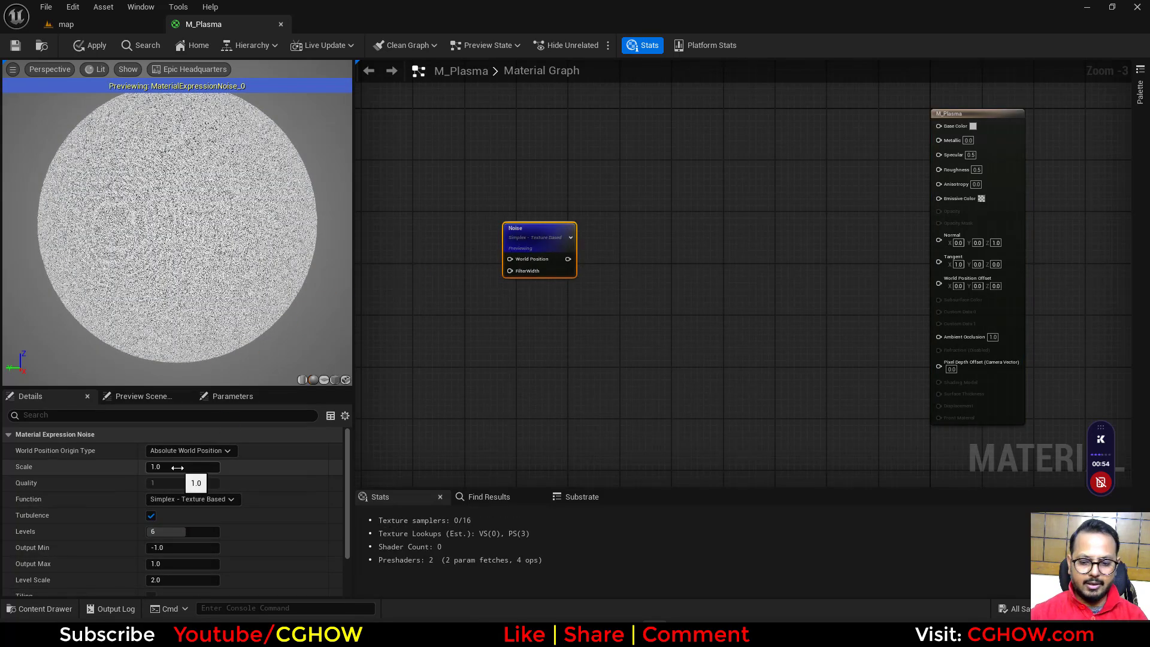
left_click(178, 468)
type(".01")
key("Return")
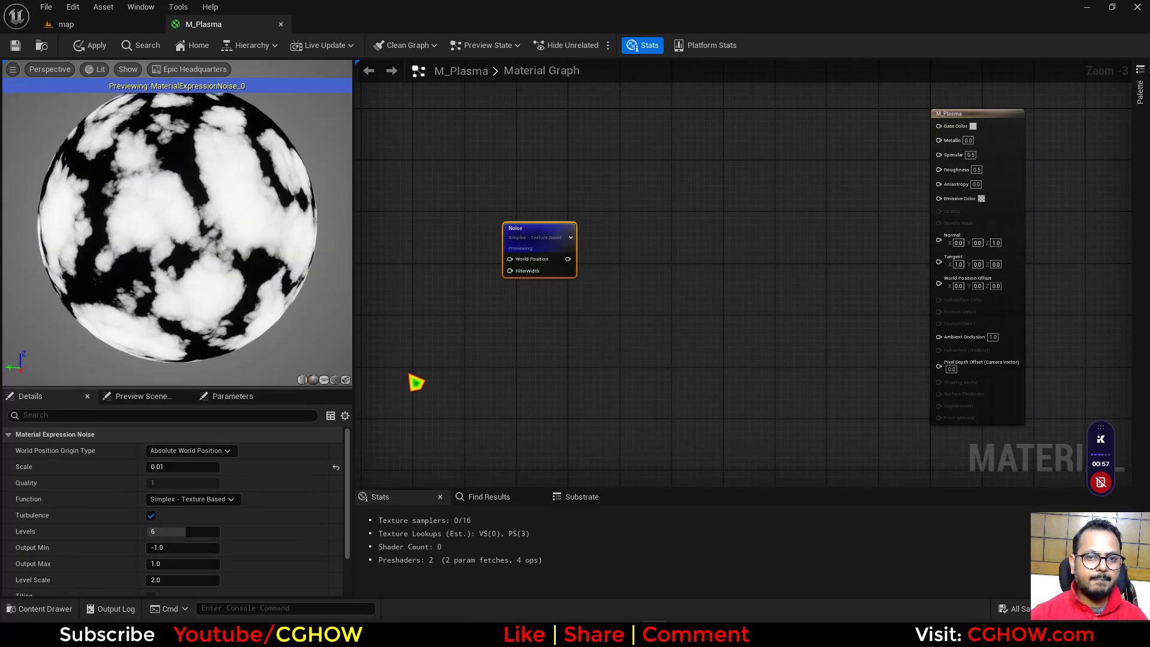
Change the Noise node's function to Gradient - Computational and orbit the preview sphere to check it.
left_click(189, 499)
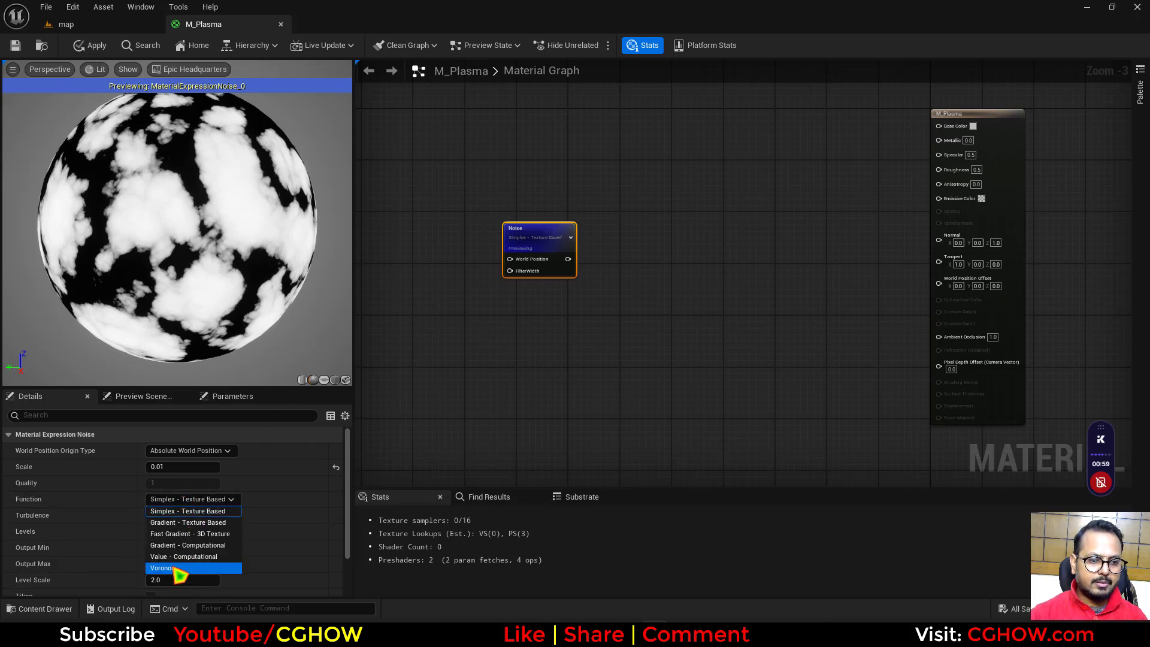
left_click(177, 545)
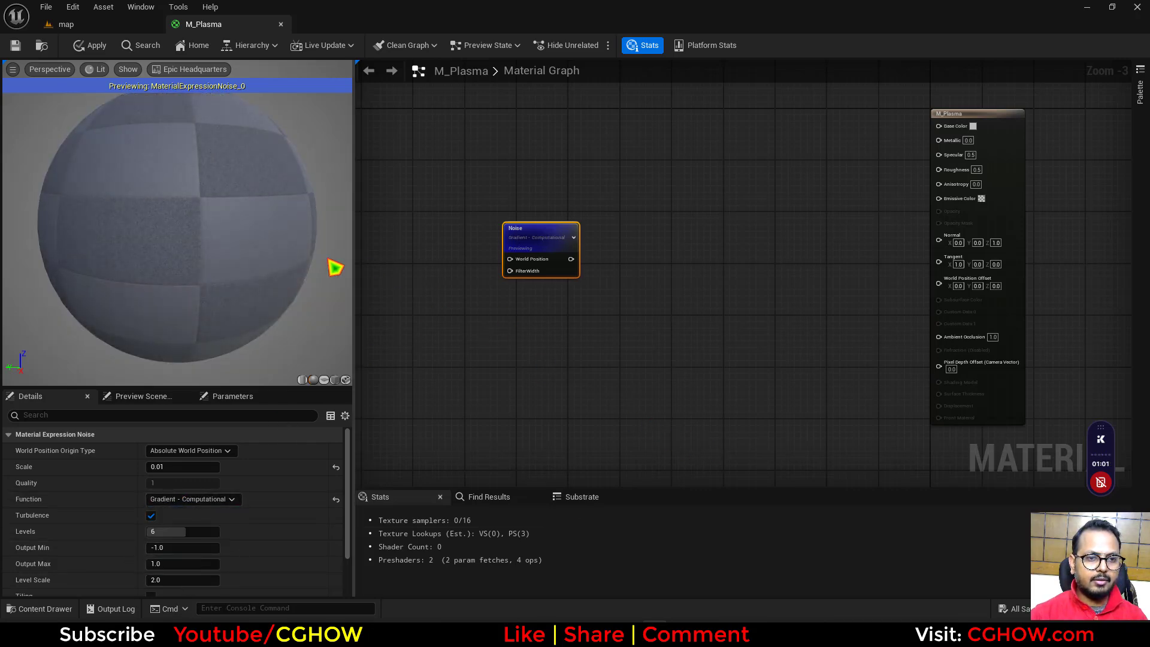
left_click_drag(244, 279, 269, 258)
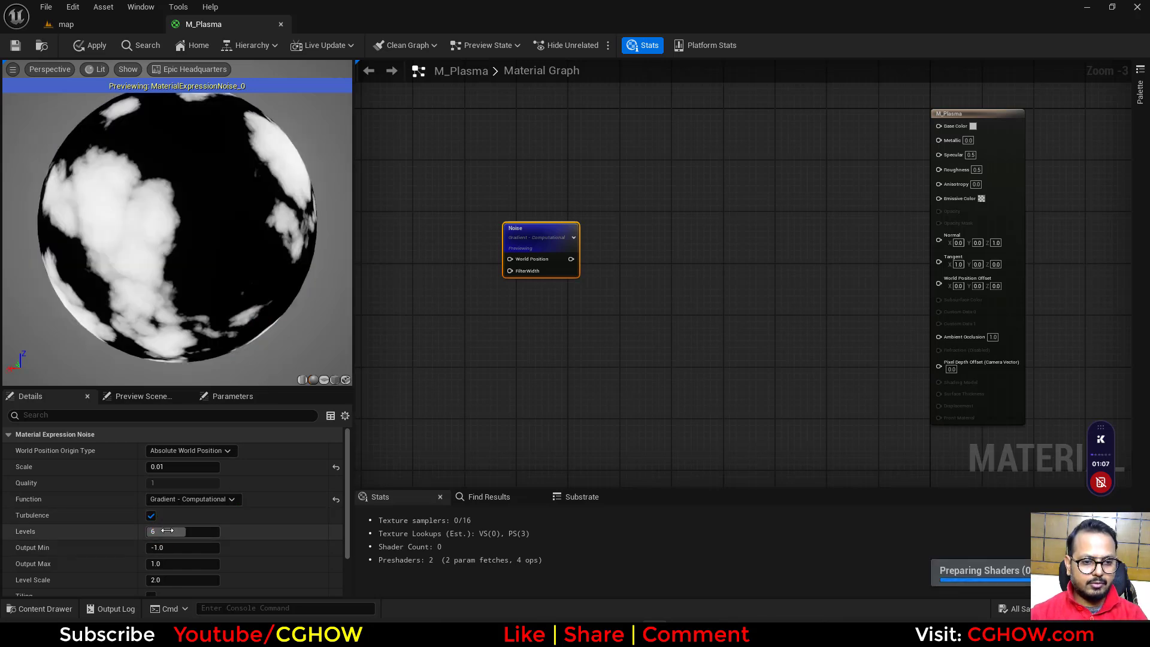
Set the Noise node's Levels to 1 and Output Min to 0.
type("1")
key("Return")
key("Return")
left_click_drag(294, 267, 345, 237)
scroll(293, 267, "down", 3)
right_click_drag(572, 263, 540, 305)
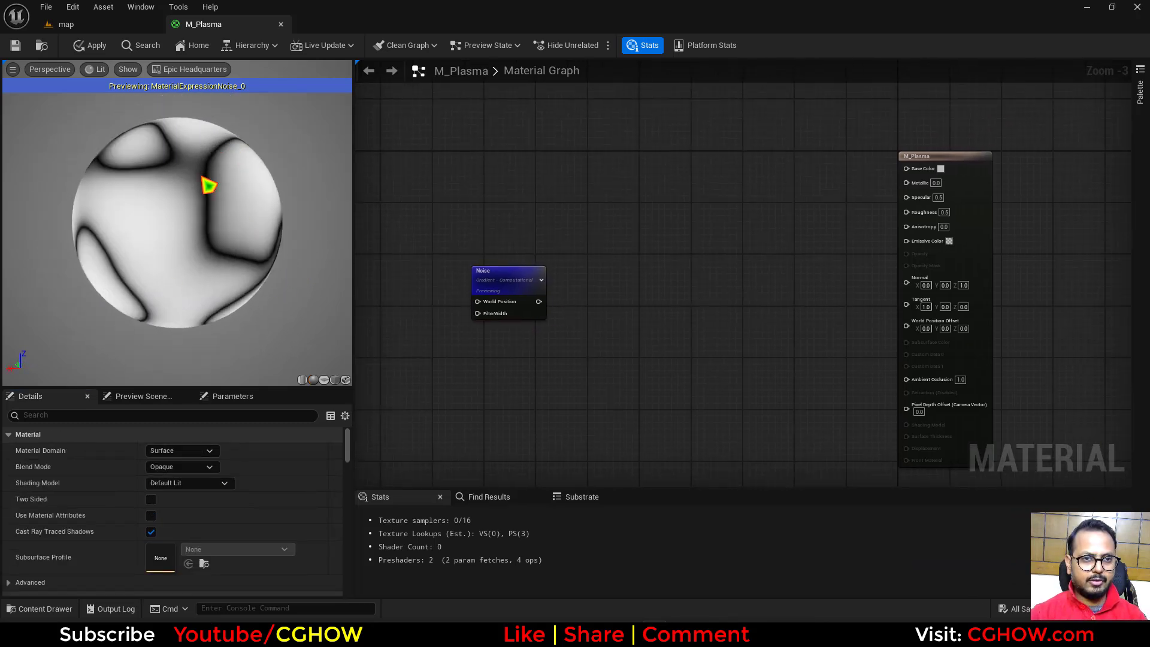
left_click_drag(204, 206, 265, 255)
Invert the Noise output with a One Minus node and feed it into a new Power node.
left_click(545, 274)
left_click(569, 285)
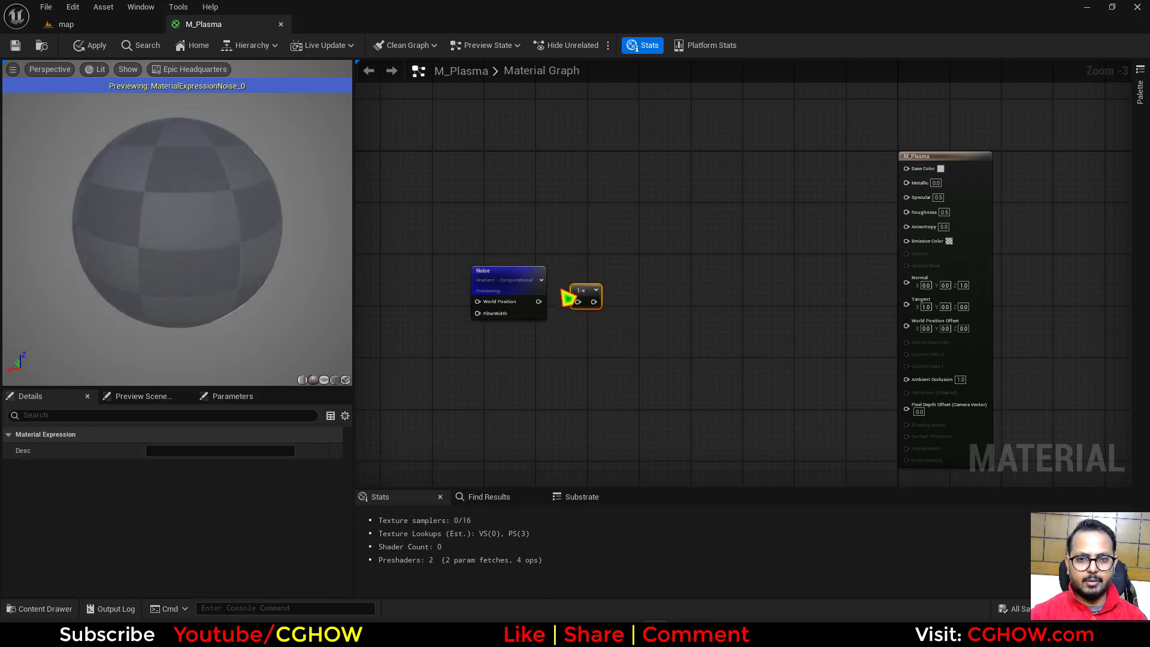
key("e")
left_click(645, 288)
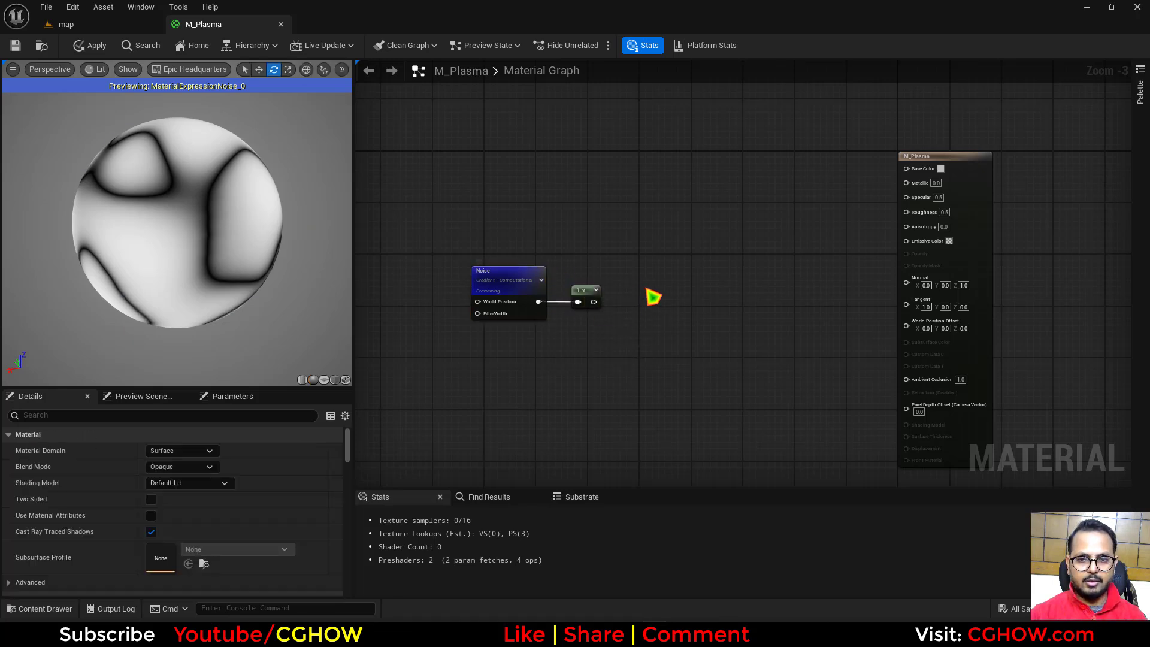
left_click_drag(594, 302, 664, 308)
Set the Power node's exponent to 4 and preview that node.
scroll(672, 316, "up", 3)
type("4")
key("Return")
left_click_drag(662, 300, 608, 275)
right_click(633, 291)
left_click(689, 330)
Add a Multiply node and connect the Power output to its B input.
right_click_drag(669, 252, 676, 300)
key("m")
left_click(680, 245)
left_click_drag(643, 353, 691, 293)
Add a dark green Constant3Vector (R 0.007559, G 0.114583, B 0) and connect it to the Multiply node's A input.
right_click_drag(514, 183, 534, 249)
key("3")
left_click(534, 249)
double_click(561, 300)
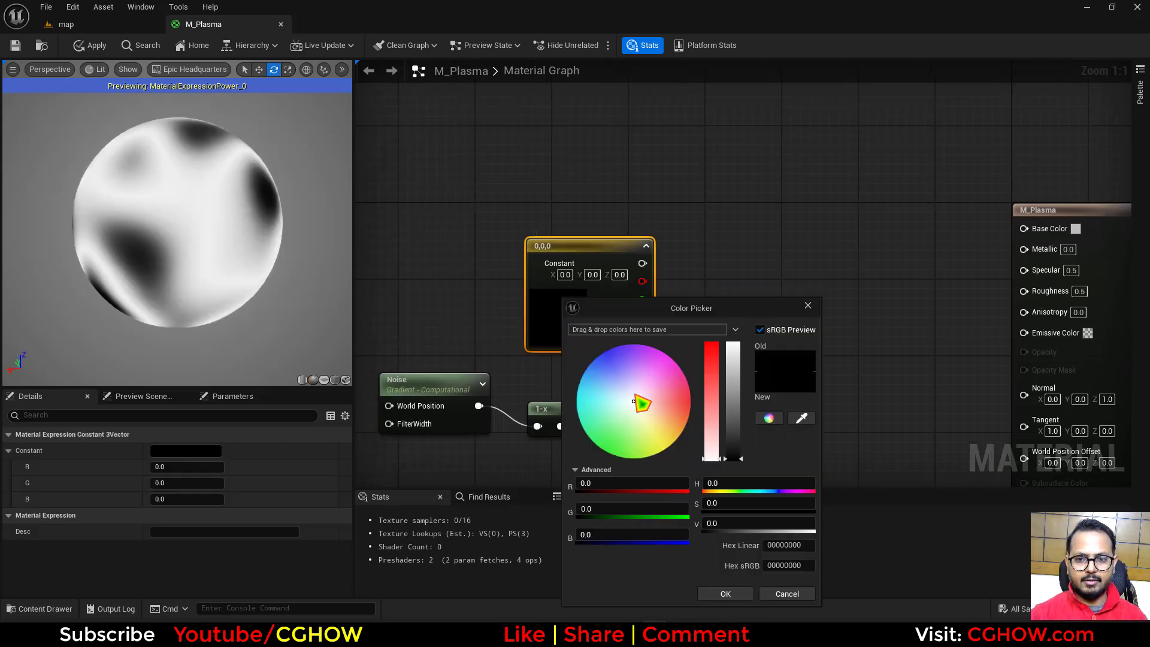
left_click(608, 453)
left_click_drag(736, 411, 736, 446)
left_click(726, 593)
left_click_drag(659, 263, 712, 337)
left_click_drag(636, 336, 605, 311)
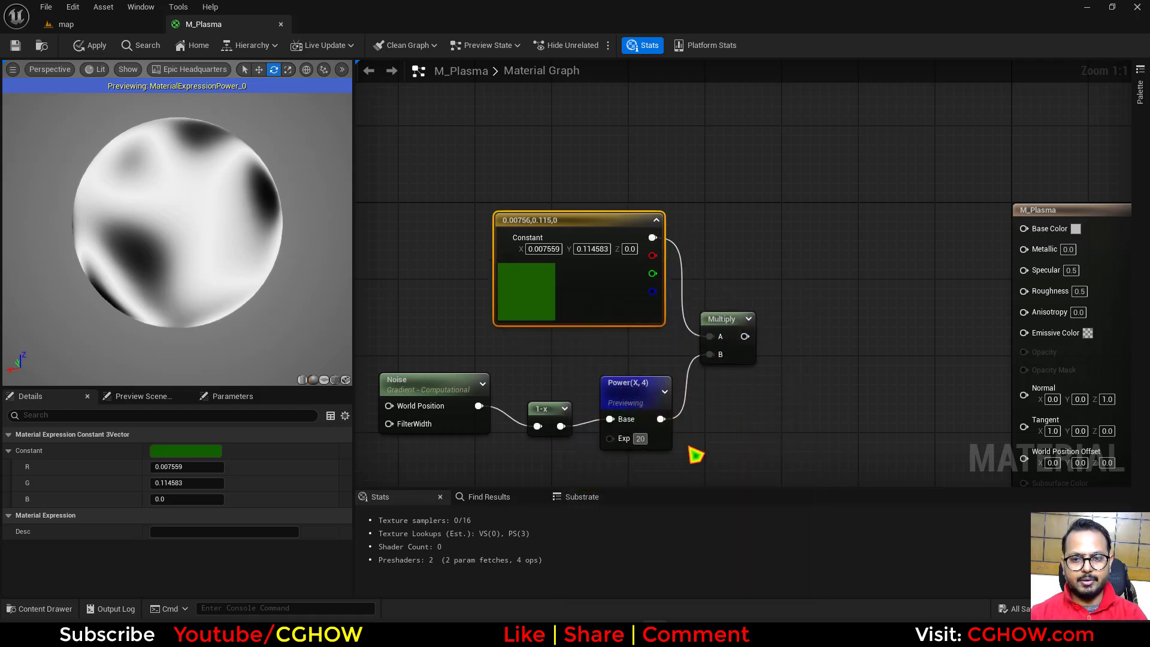
Set the Power exponent to 20 and connect the Multiply output to Emissive Color.
type("20")
key("Return")
left_click_drag(744, 336, 1025, 332)
right_click_drag(706, 415, 695, 328)
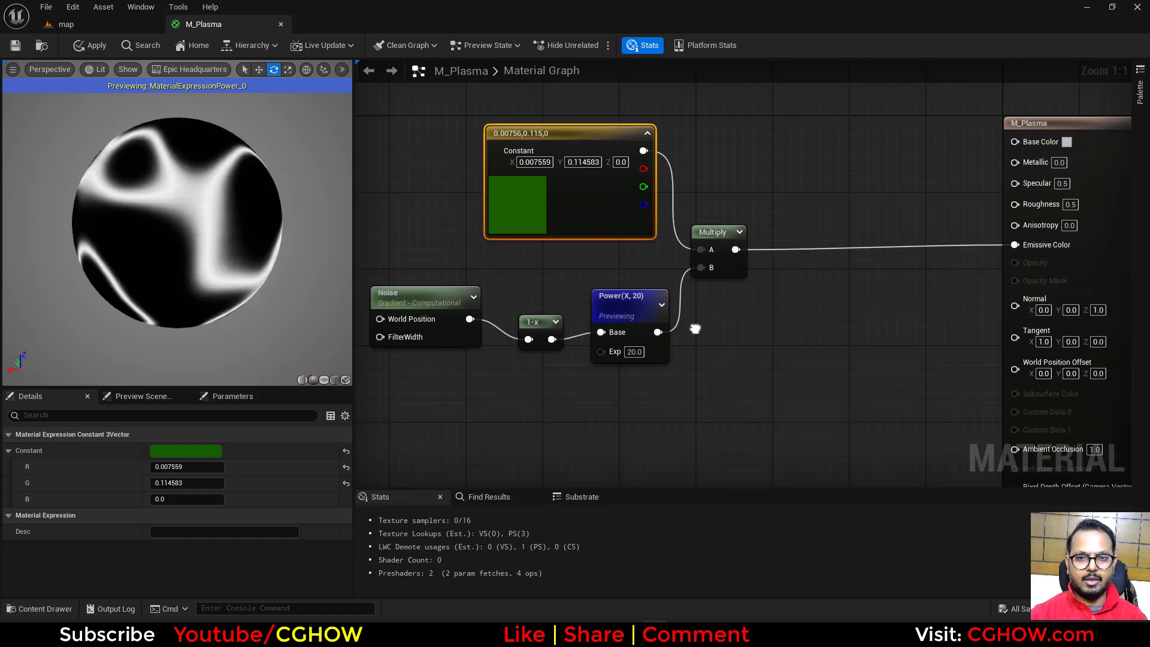
Duplicate the Power node below the original and feed its Base from the One Minus output.
right_click_drag(650, 381, 640, 267)
left_click(639, 267)
key("ctrl+d")
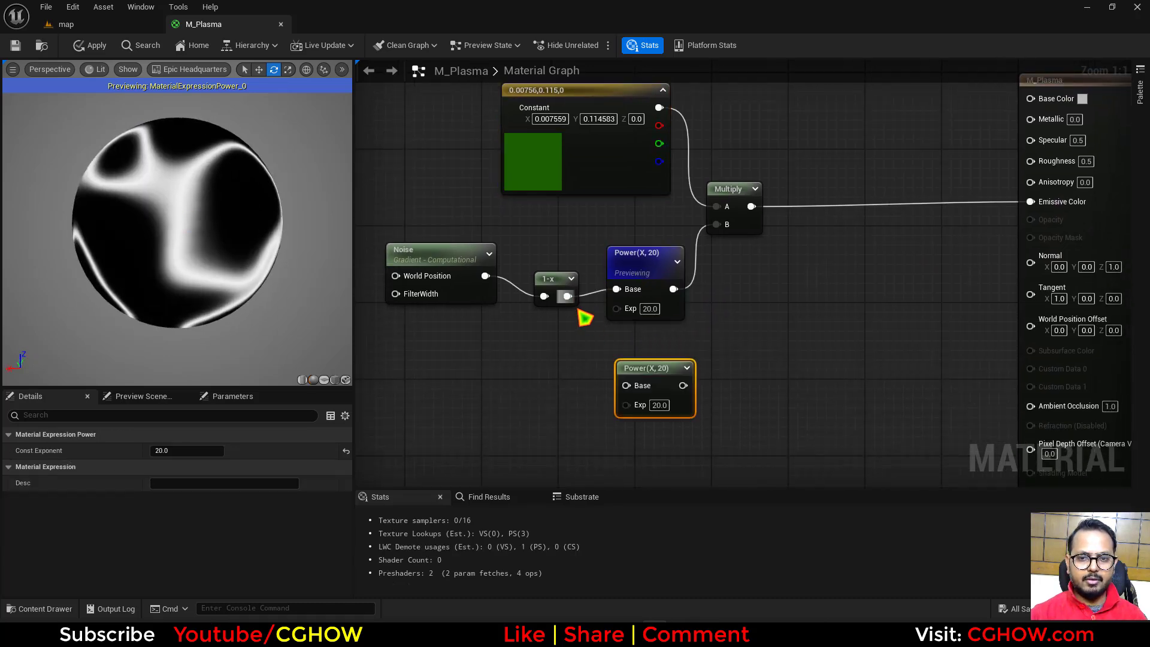
left_click_drag(567, 296, 626, 385)
Create a scalar parameter named opacity with default value 20 to drive the duplicated Power node's exponent.
right_click_drag(552, 405, 557, 376)
left_click(557, 377)
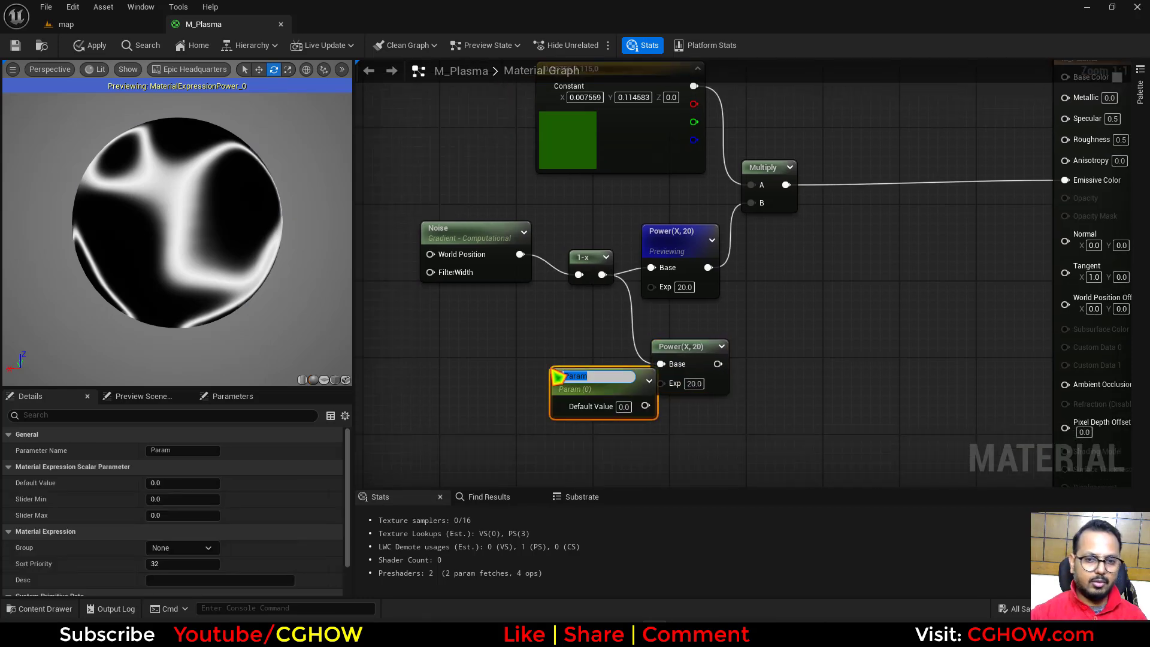
type("opacity")
key("Return")
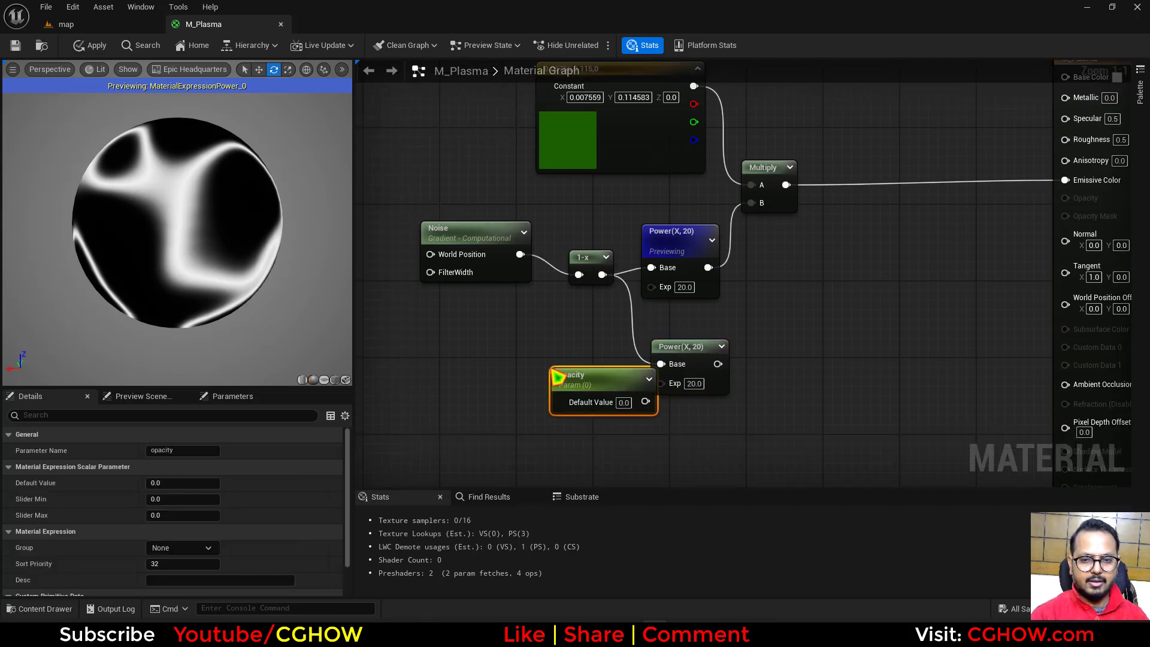
left_click_drag(602, 383, 948, 271)
left_click(726, 377)
Set the material's blend mode to Masked, with the duplicated Power node feeding Opacity Mask.
left_click(1051, 150)
left_click(186, 467)
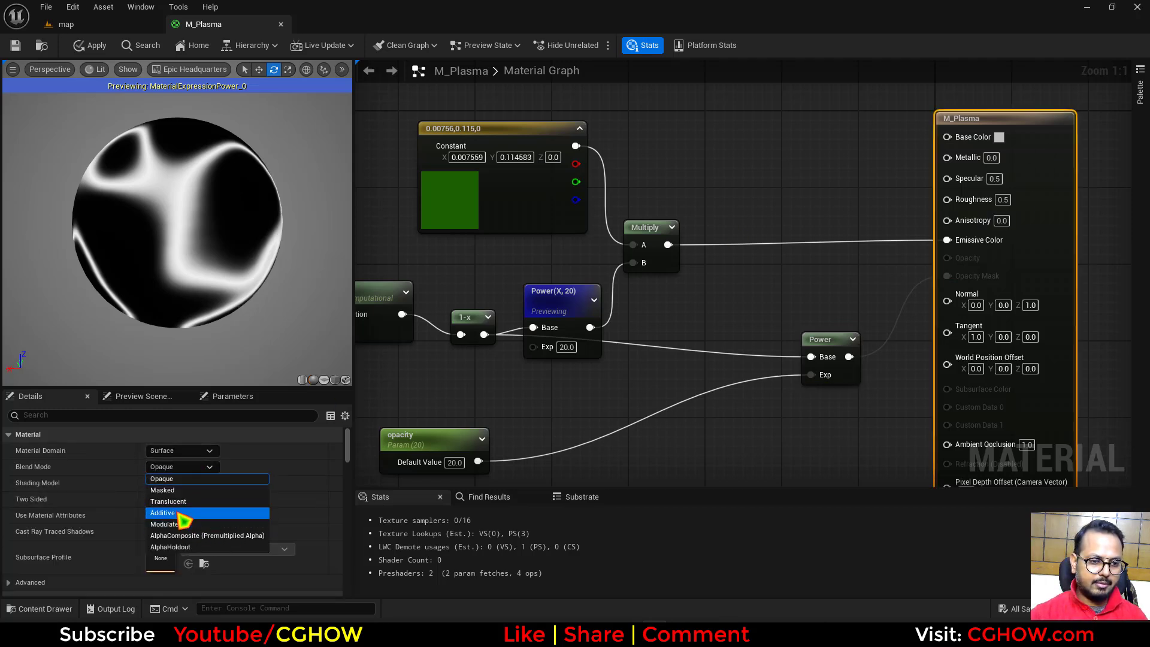
key("Return")
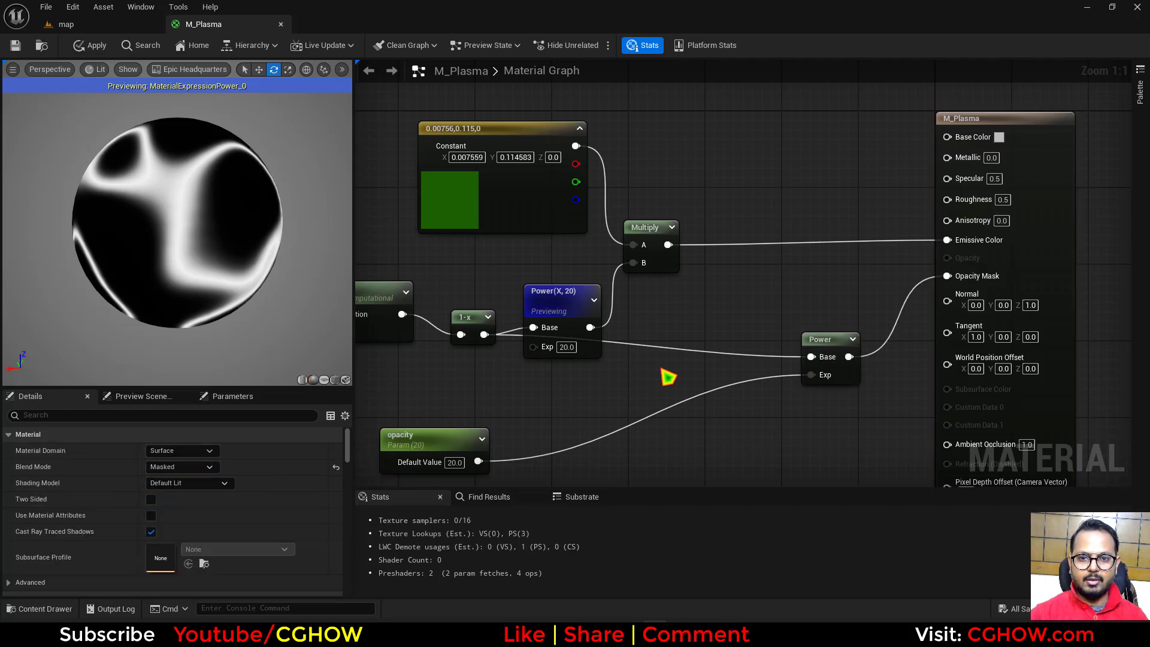
right_click_drag(655, 377, 692, 346)
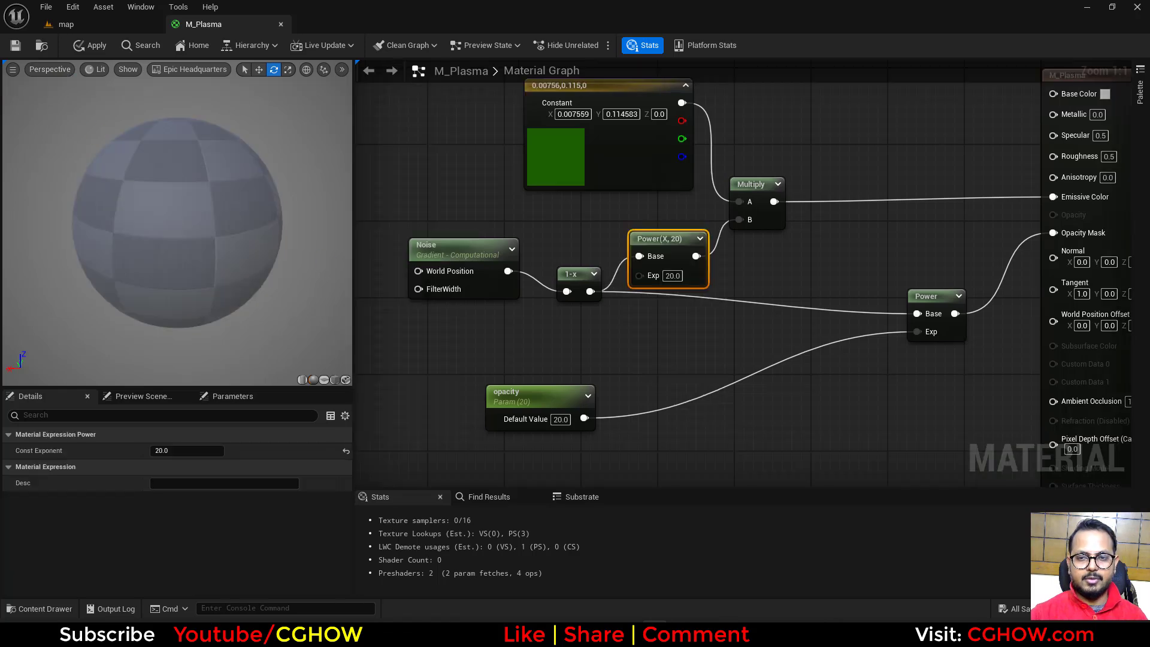
Set the opacity parameter's default value to 10 and the material's Specular to 1 and Roughness to 0.
left_click(458, 249)
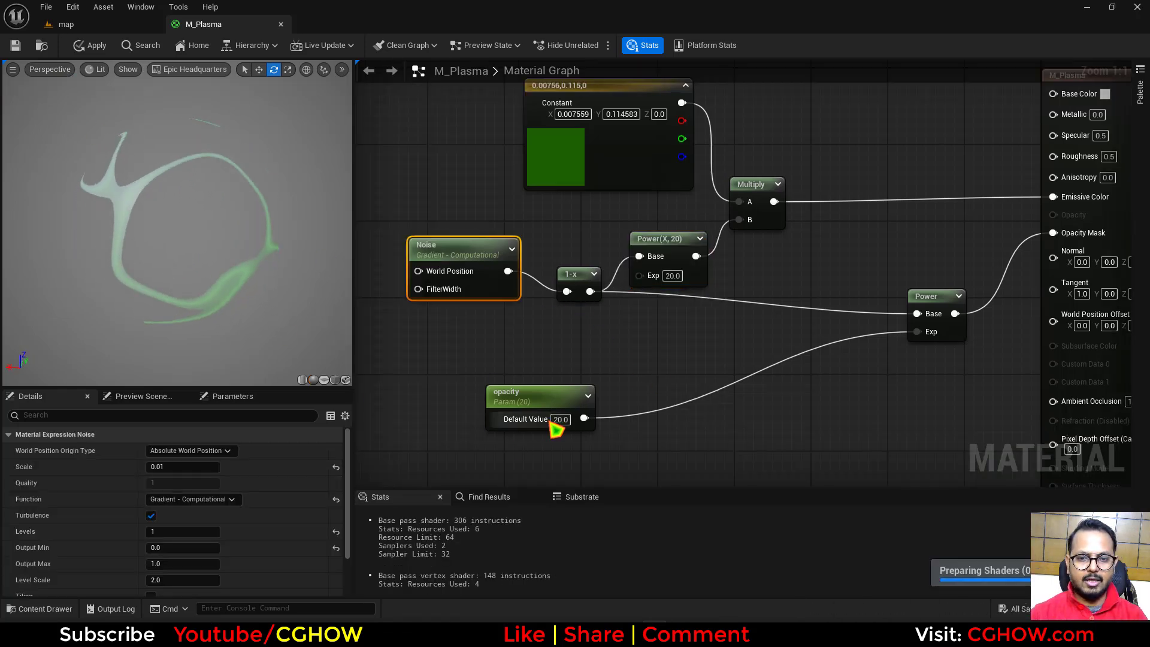
right_click_drag(812, 338, 622, 418)
key("Return")
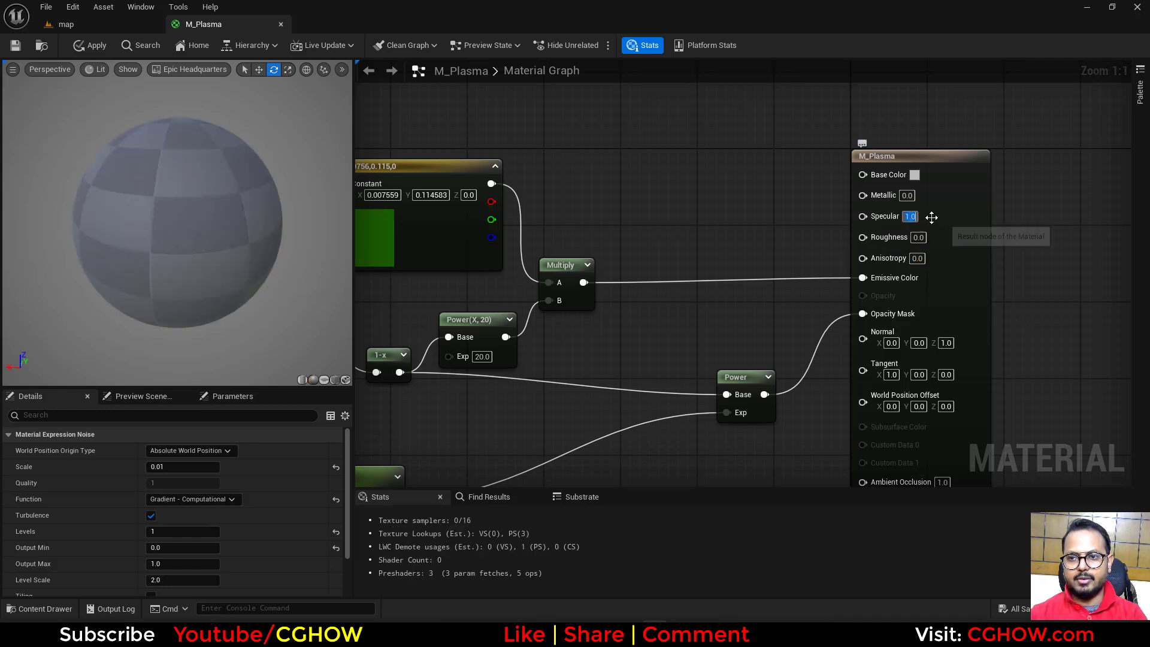
Move the Multiply output's connection from Emissive Color to Base Color and check the result on the preview sphere.
right_click_drag(621, 290, 660, 313)
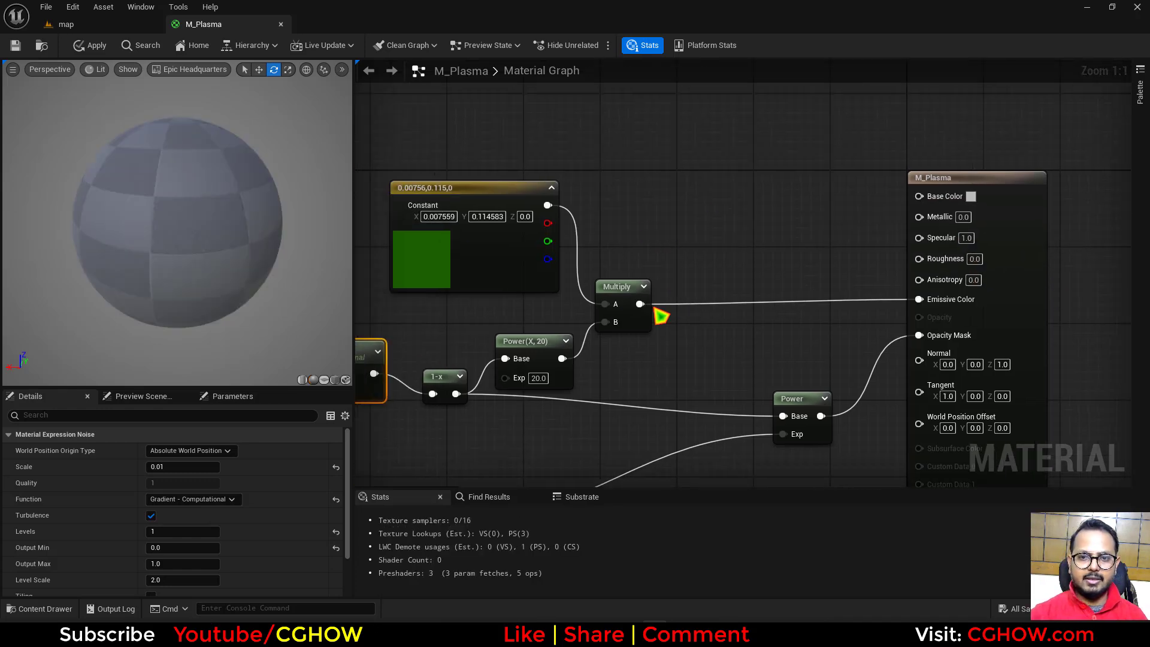
left_click_drag(640, 304, 926, 197)
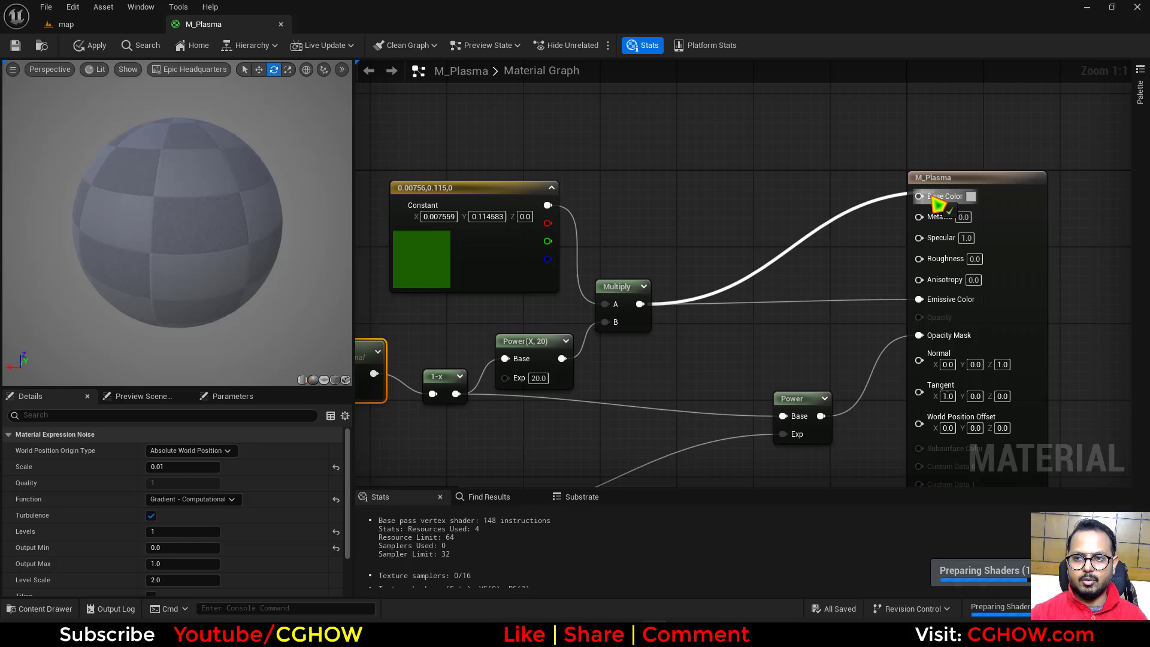
left_click(923, 299, "alt")
right_click_drag(672, 296, 744, 314)
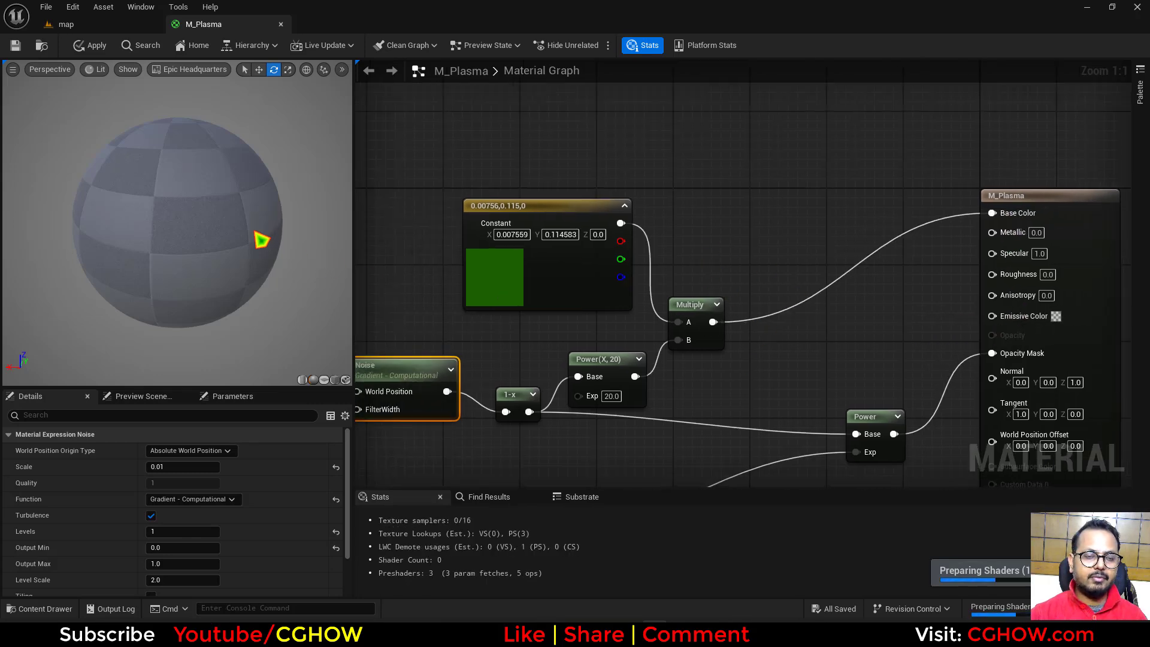
scroll(179, 262, "up", 2)
left_click_drag(179, 262, 145, 243)
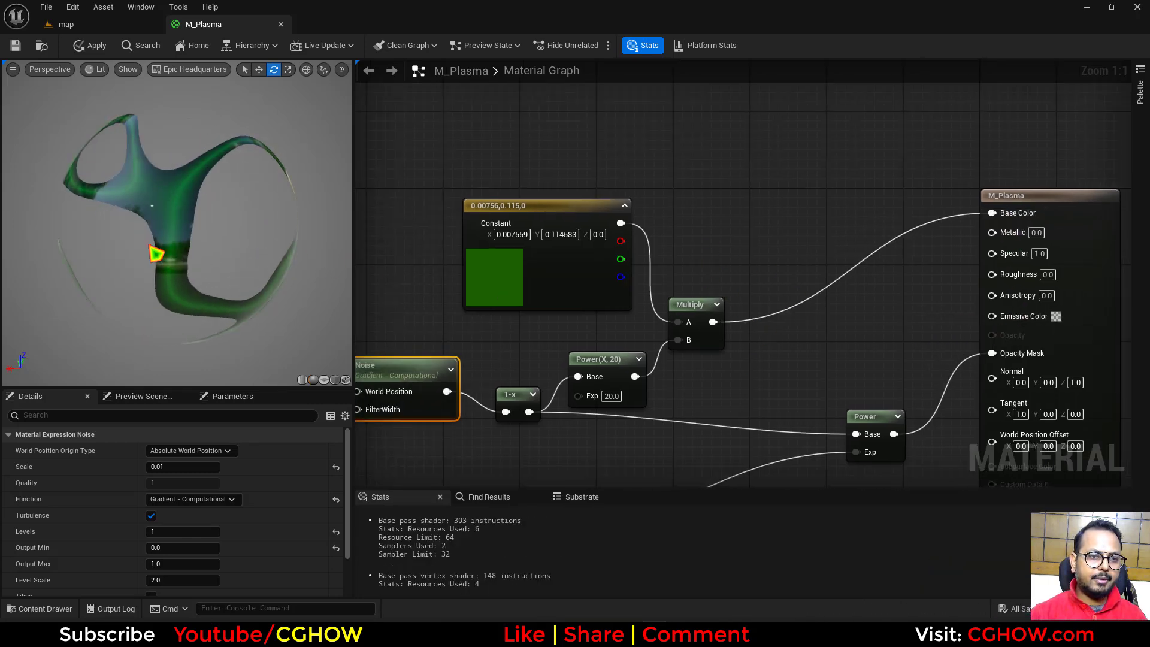
left_click_drag(202, 317, 207, 226)
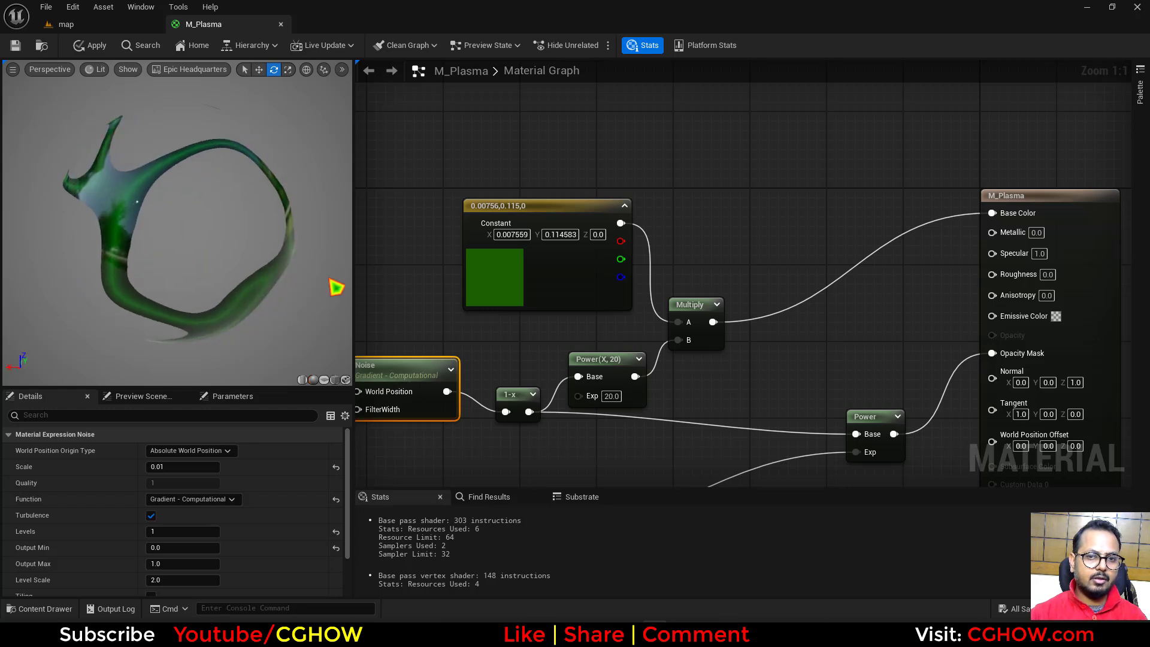
Rearrange the One Minus node and the opacity branch to free space below the colour branch.
right_click_drag(523, 326, 605, 187)
left_click_drag(464, 286, 469, 312)
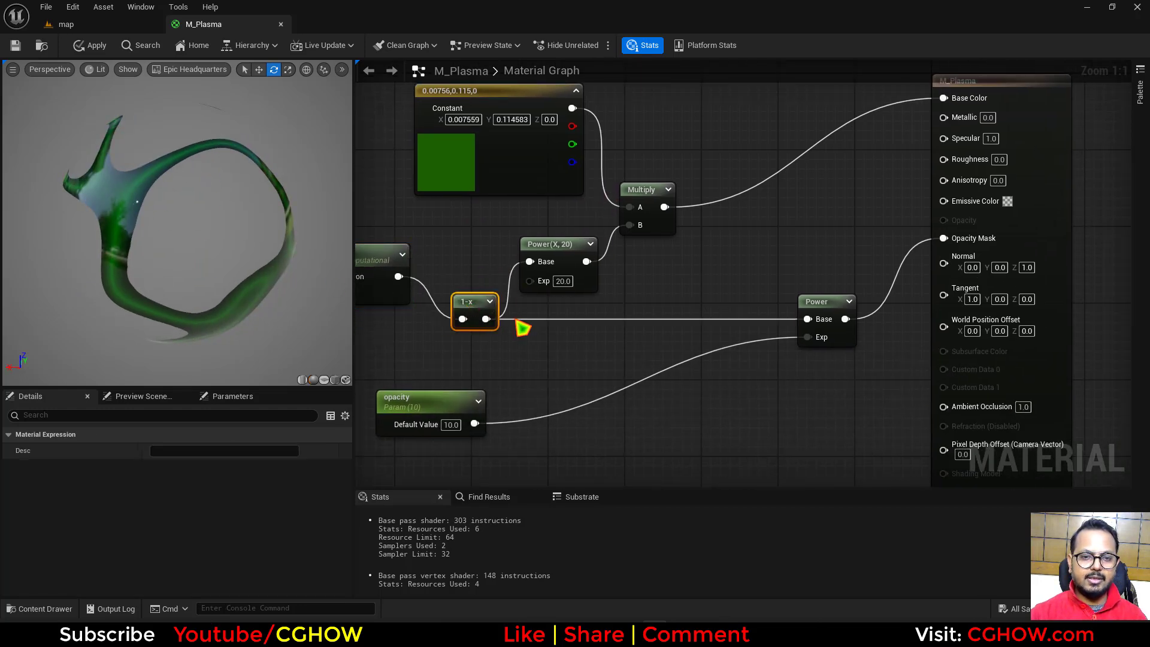
right_click_drag(566, 333, 566, 340)
left_click_drag(831, 319, 821, 502)
left_click_drag(467, 332, 691, 348)
right_click_drag(572, 274, 587, 547)
Add a Divide node with A set to 0.01 and B fed by the One Minus output, and preview it.
left_click(644, 317)
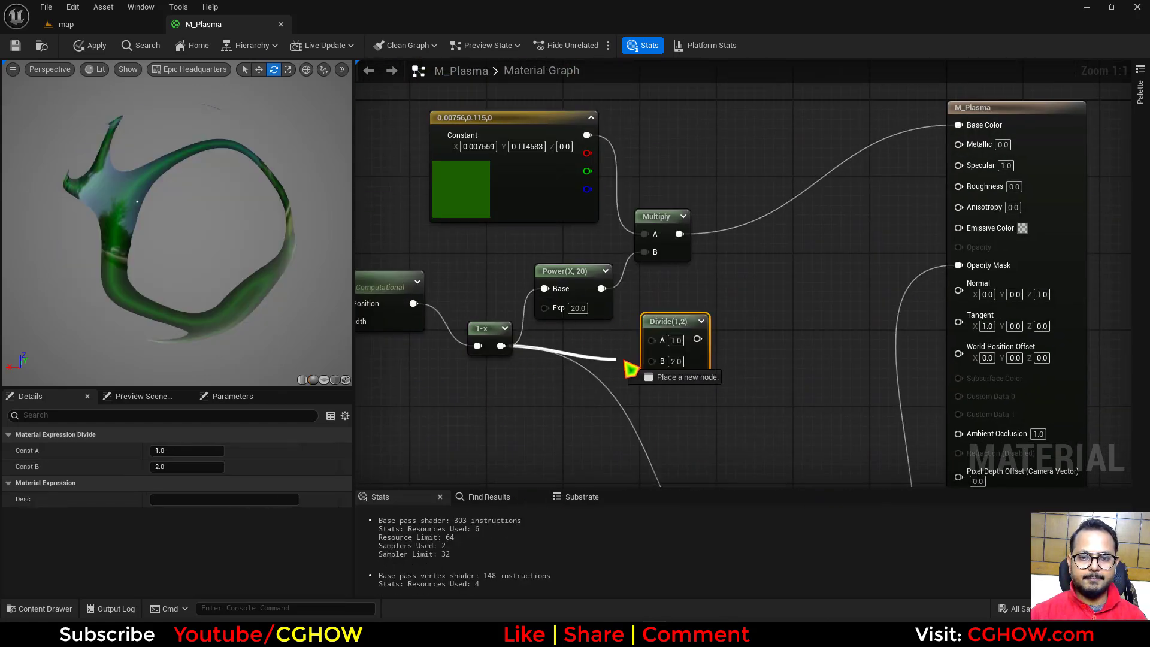
left_click_drag(661, 368, 742, 323)
type("0.01")
key("Return")
key("space")
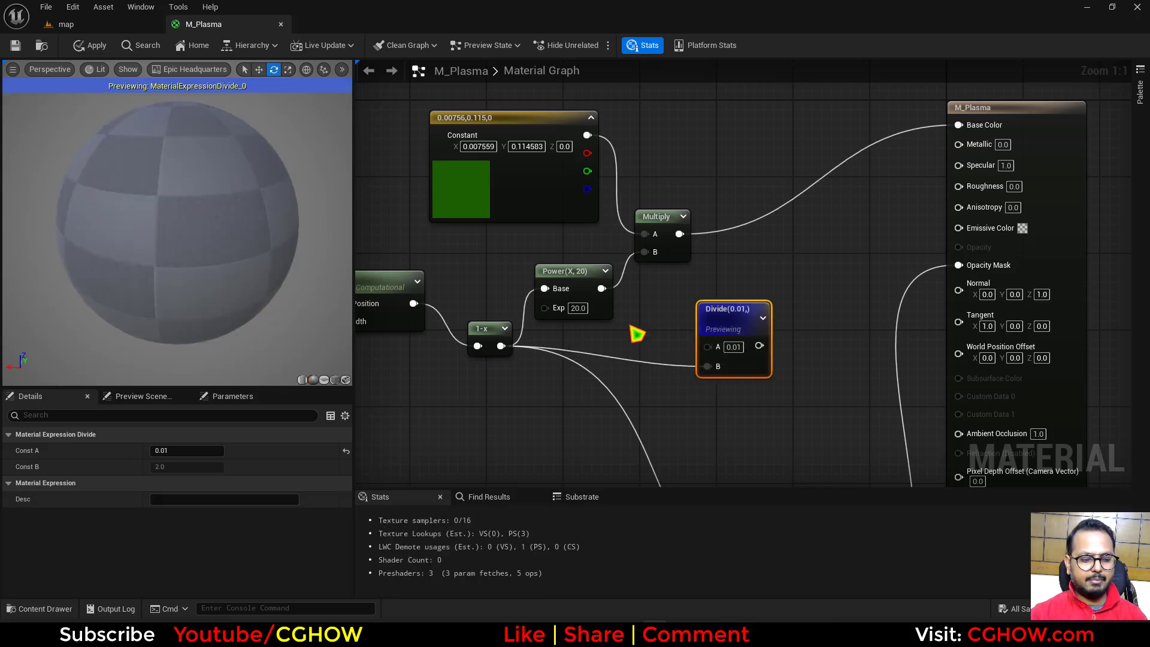
Insert a Power node with exponent 10 between the One Minus output and the Divide node's B input.
left_click(618, 339)
key("e")
left_click(583, 334)
left_click_drag(500, 346, 597, 359)
type("10")
key("Return")
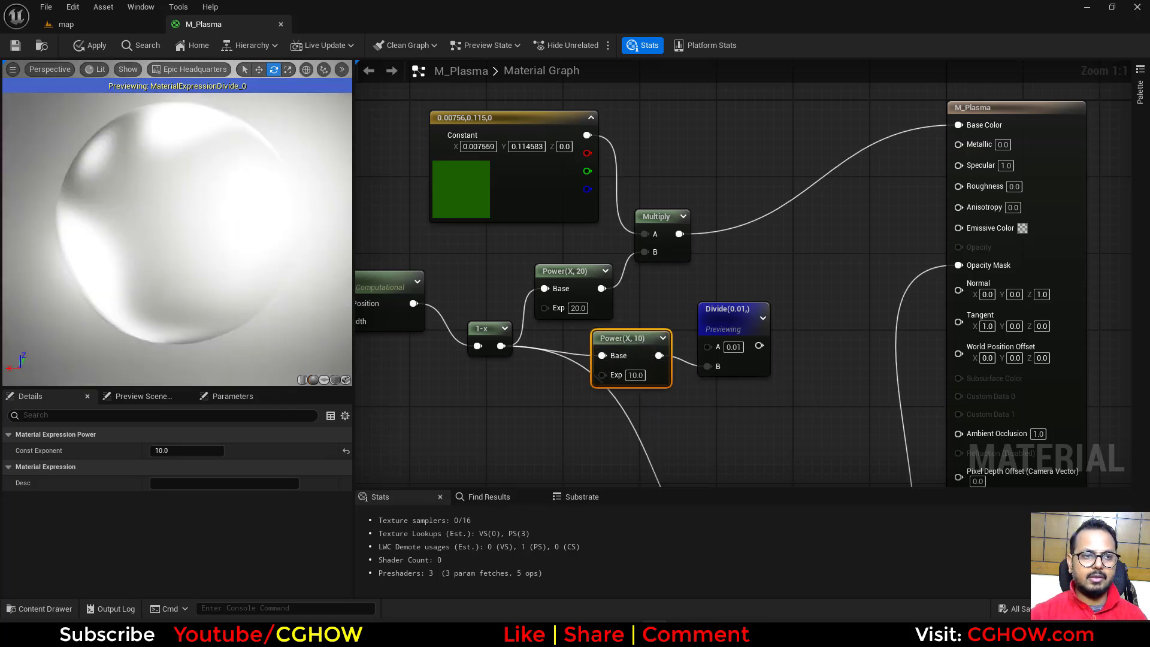
right_click_drag(842, 306, 780, 310)
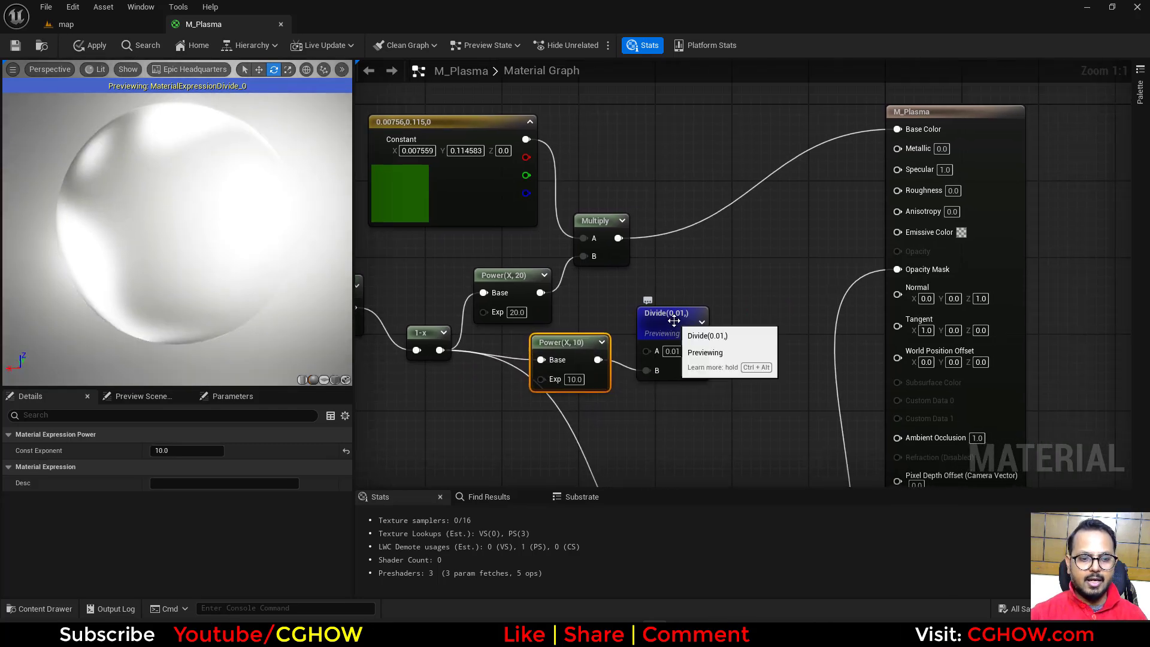
Make room before the Divide node and add a Multiply node with A fed by the Power (exponent 10) output.
left_click_drag(676, 322, 734, 303)
left_click(624, 344)
key("m")
left_click(625, 344)
left_click_drag(599, 360, 636, 368)
Add a scalar parameter named edge with default 0.2, wire it to the Multiply's B, and feed the Multiply into Divide's B.
left_click(583, 414)
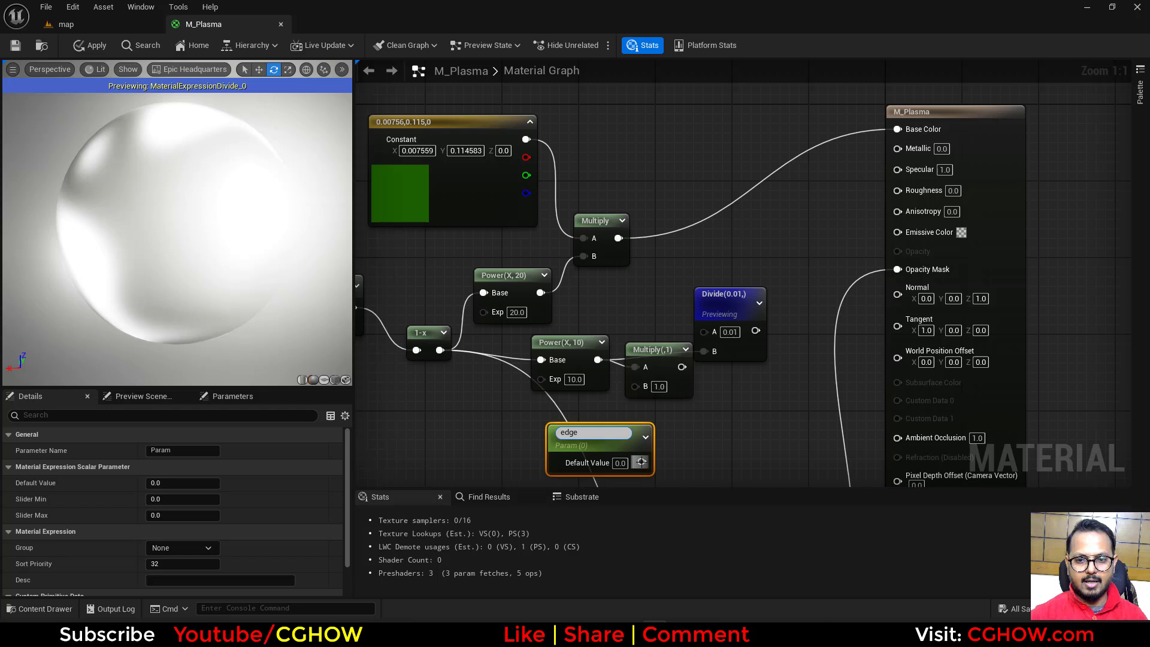
left_click_drag(642, 459, 646, 459)
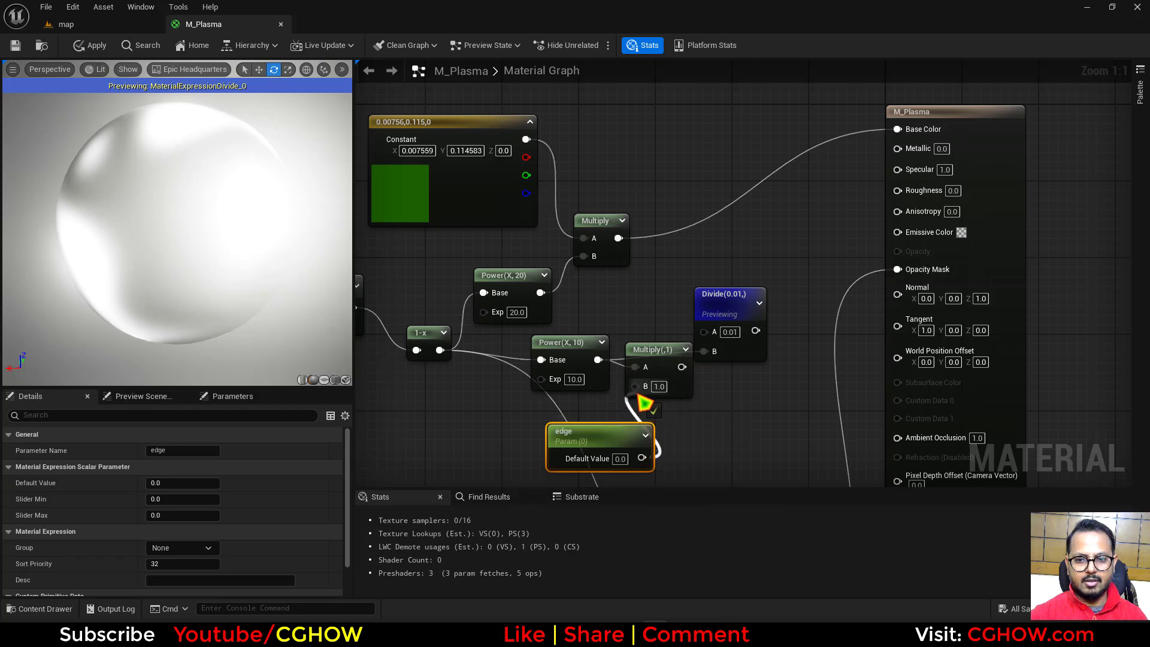
left_click_drag(644, 405, 704, 351)
type(".2")
Add a Multiply node after the Divide node, with B fed by the Divide output.
right_click_drag(729, 264, 720, 333)
key("m")
left_click(735, 321)
left_click_drag(705, 393, 743, 363)
right_click_drag(711, 327, 743, 378)
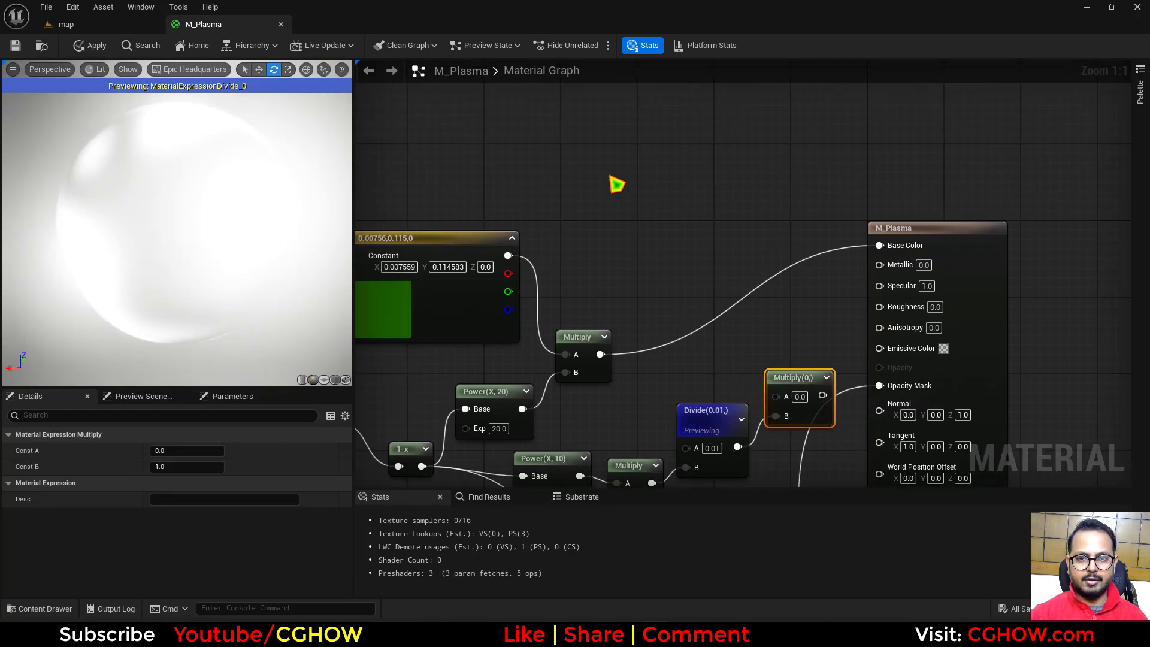
Add a three-component constant above the graph and set its colour to bright green (0, 1, 0.016063).
key("3")
left_click(617, 182)
double_click(634, 245)
left_click_drag(714, 386, 662, 416)
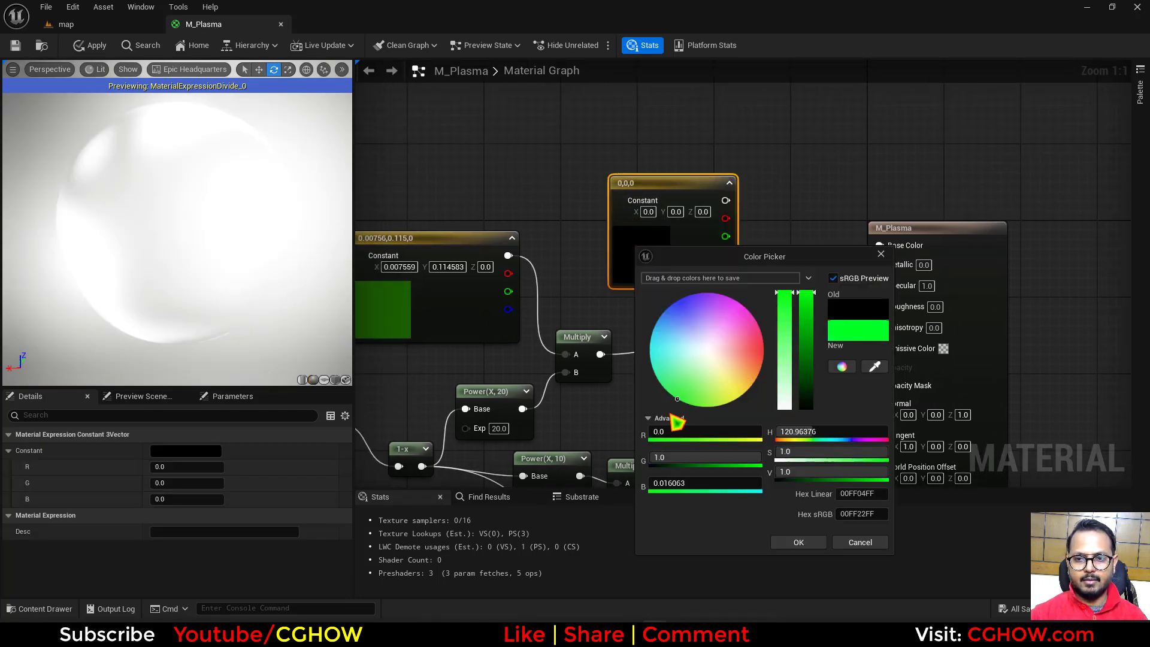
left_click(799, 542)
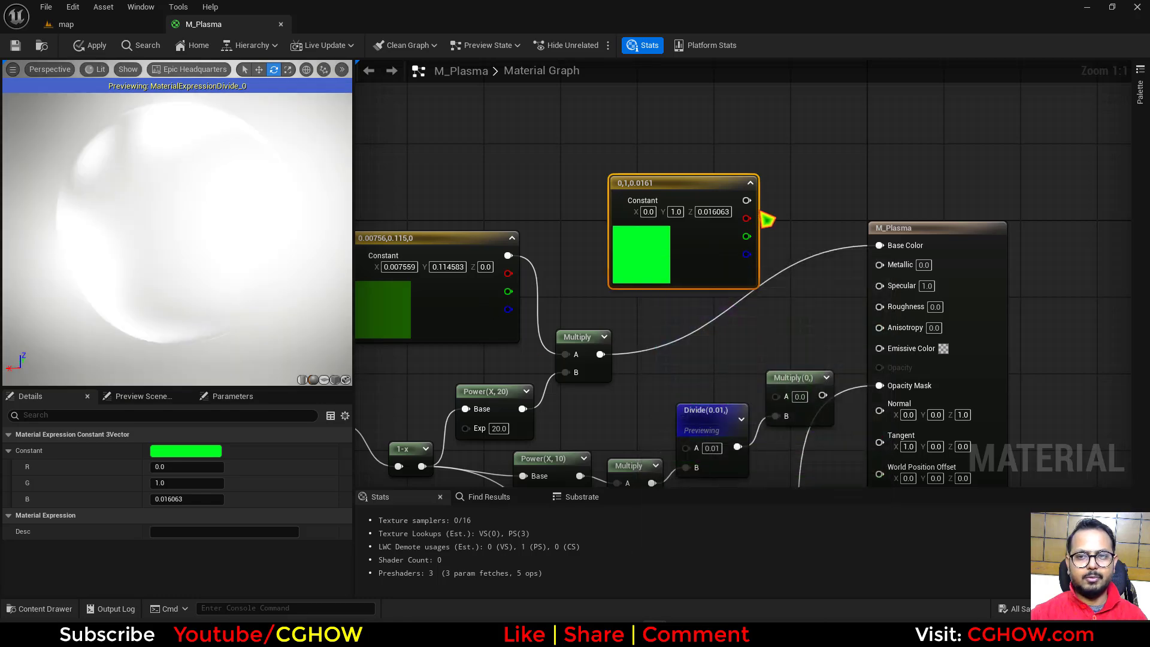
Multiply the bright green constant by the Divide output into Emissive Color, and stop previewing the Divide node.
left_click_drag(746, 200, 906, 358)
scroll(833, 400, "down", 2)
right_click_drag(771, 418, 781, 287)
right_click(767, 289)
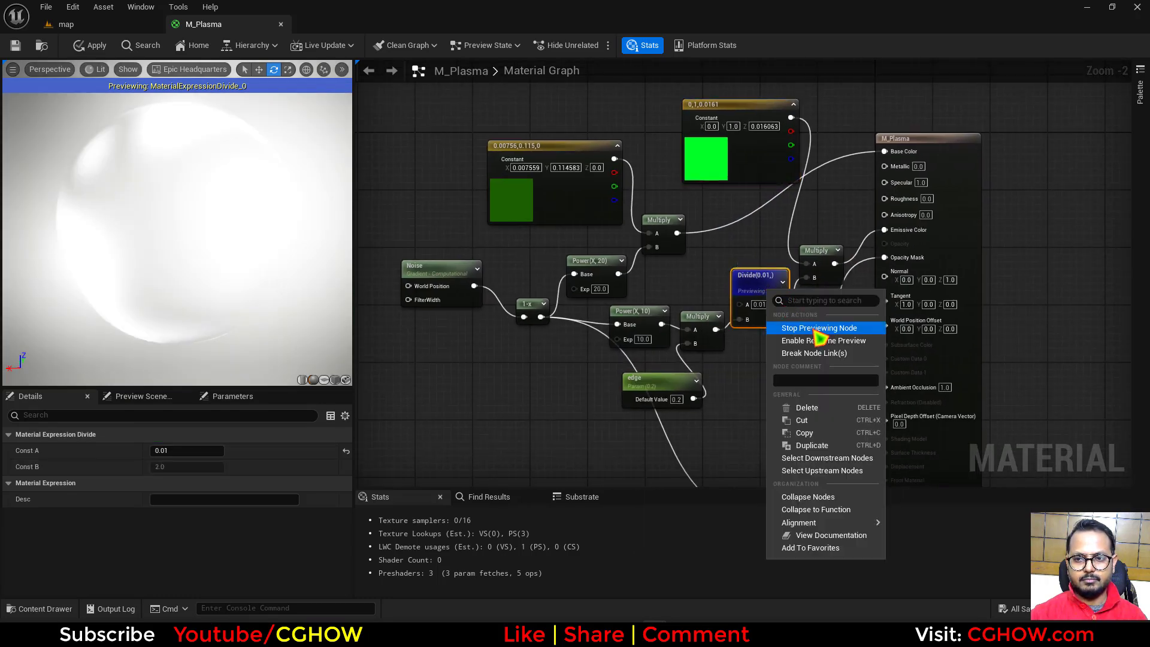
left_click(773, 327)
right_click_drag(565, 406, 584, 309)
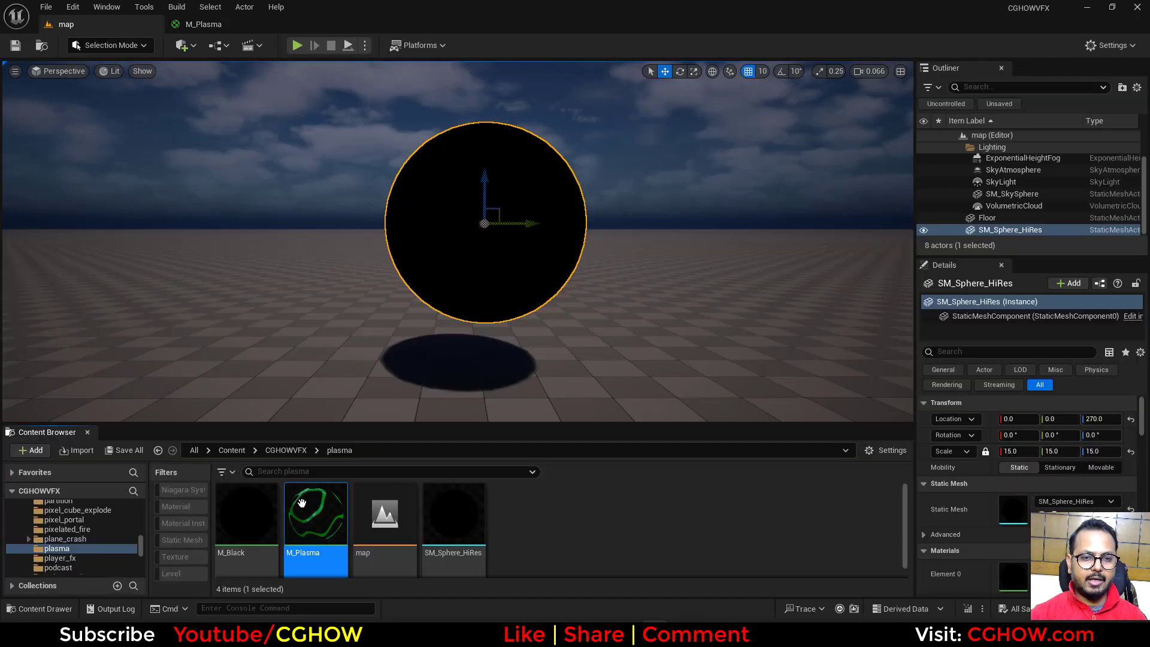
Create a material instance of M_Plasma, and duplicate SM_Sphere_HiRes in place with grid snapping turned off.
right_click(302, 502)
left_click(360, 157)
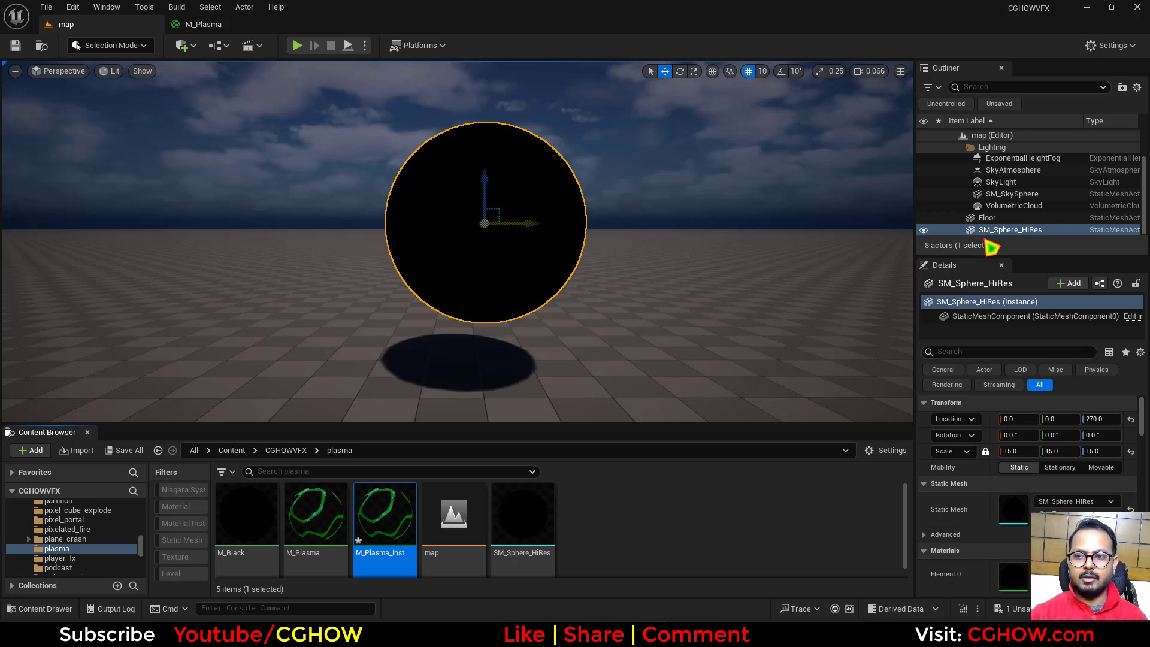
key("ctrl+d")
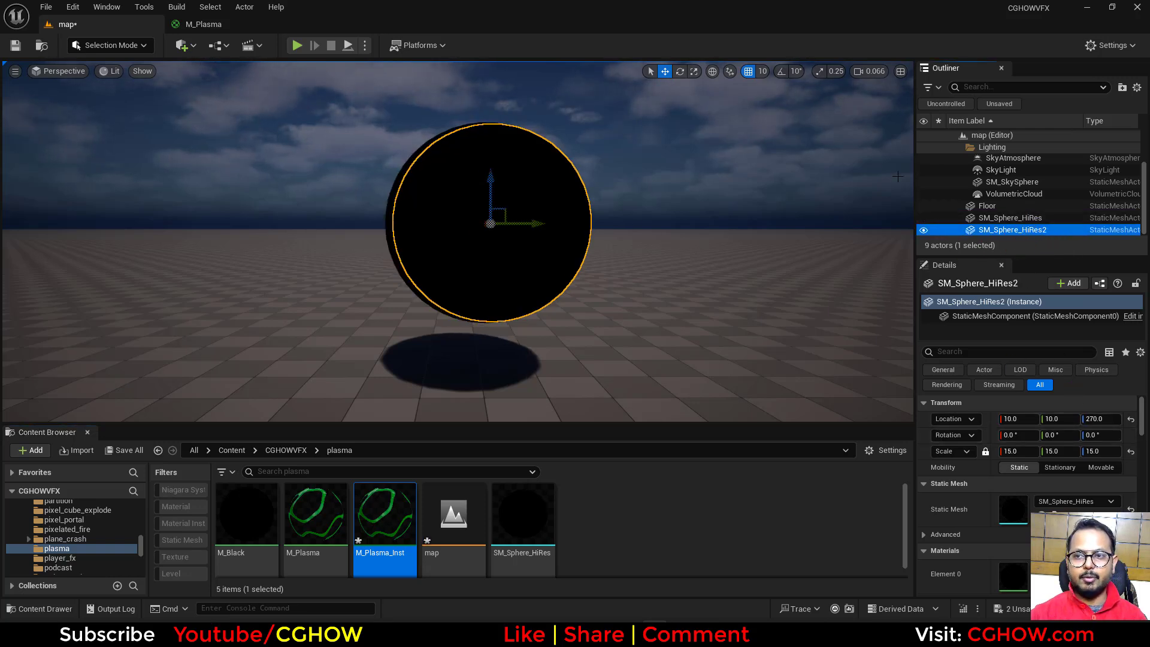
key("ctrl+z")
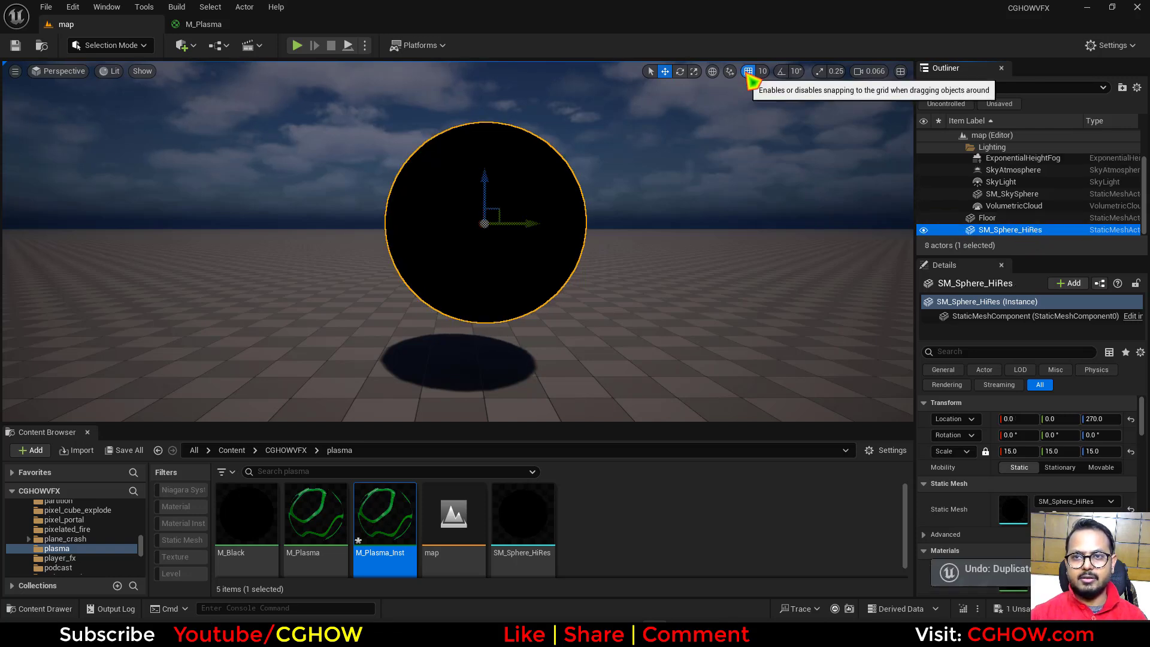
key("ctrl+d")
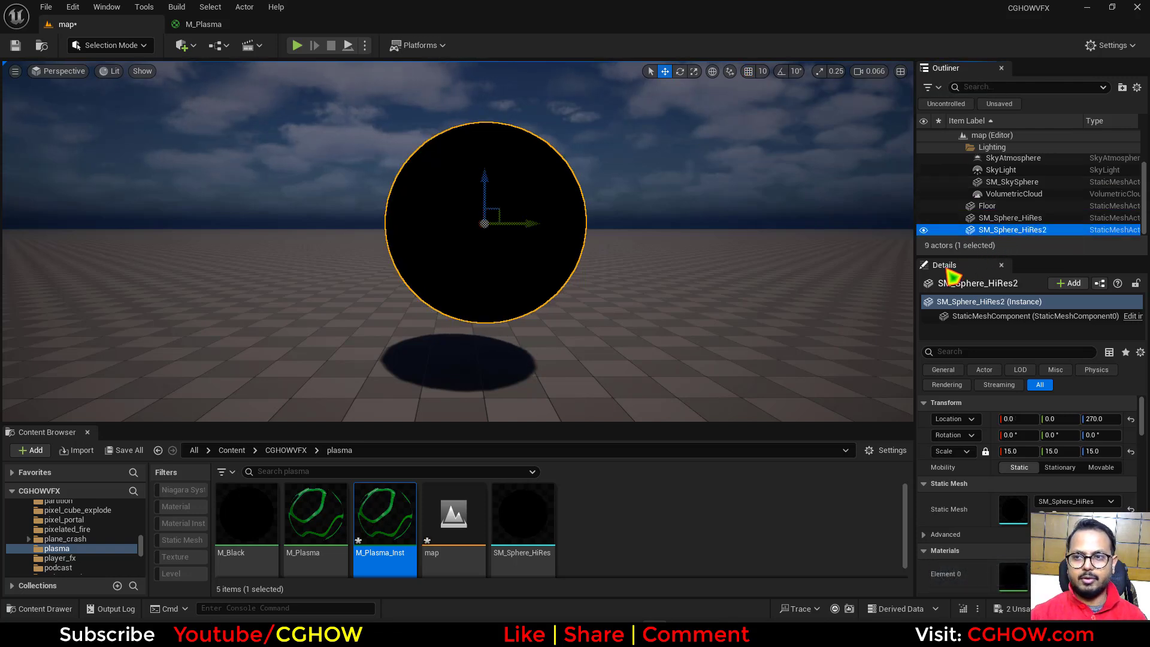
Assign M_Plasma_Inst to the duplicated sphere and set its scale to 15.1.
left_click_drag(390, 527, 1007, 584)
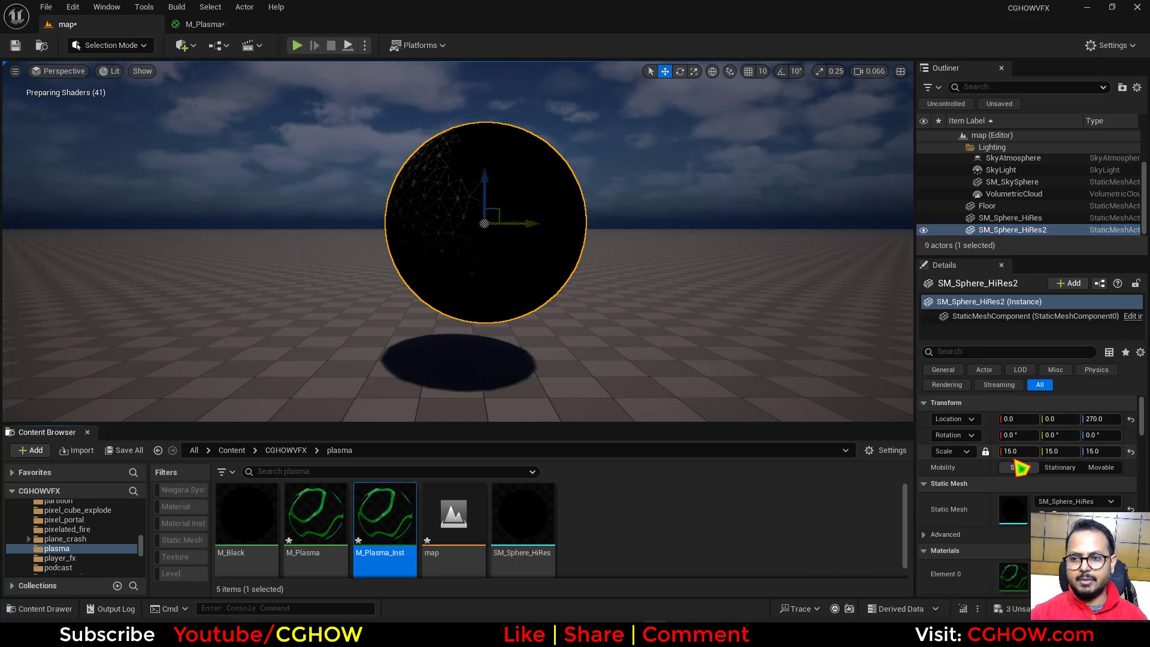
type("15.1")
key("Return")
Open M_Plasma_Inst and override its parameters with edge at about 1.487 and opacity at about 2.684.
double_click(374, 517)
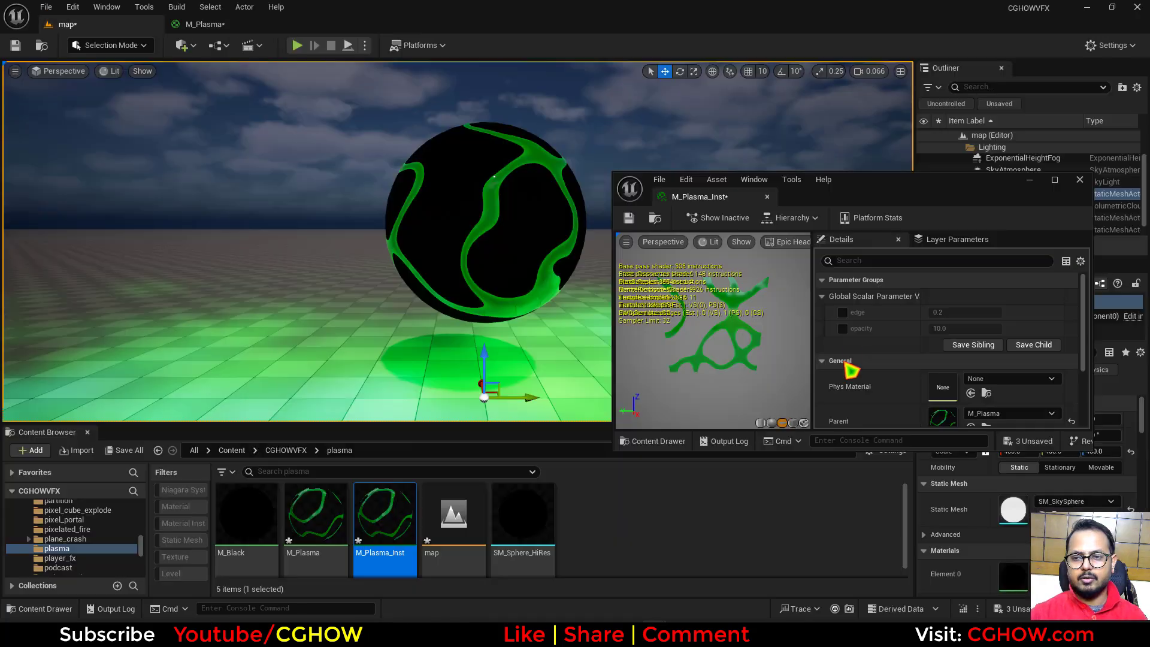
left_click(843, 328)
left_click(843, 312)
mouse_move(954, 317)
left_mouse_down()
mouse_move(929, 328)
mouse_move(971, 312)
left_mouse_up()
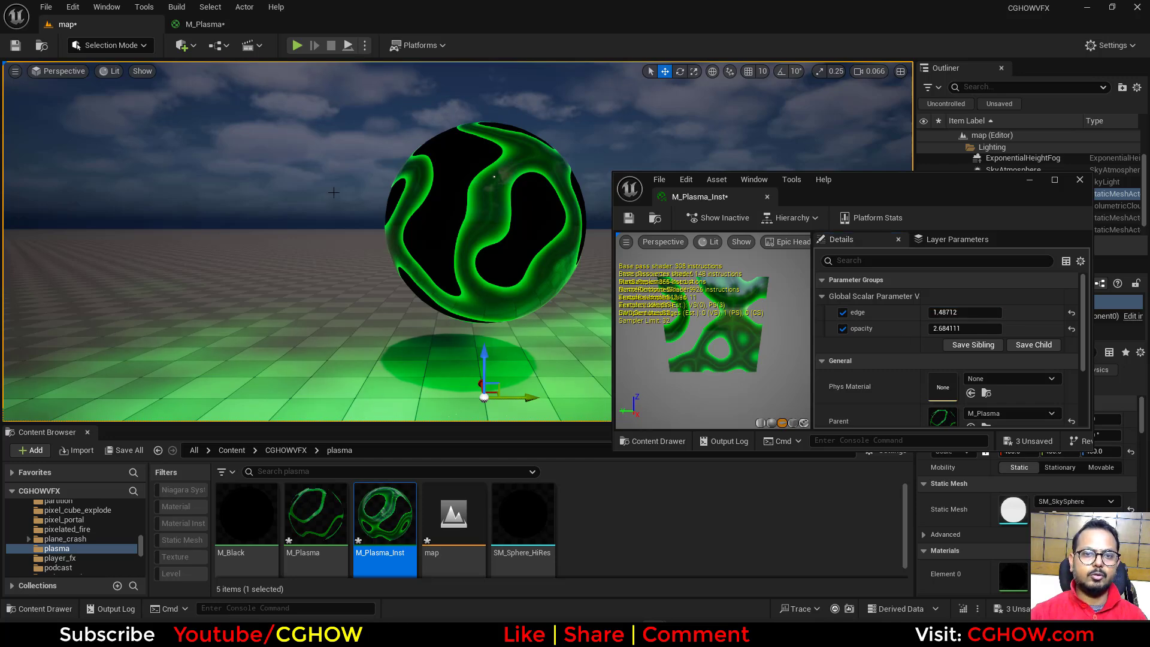
In the M_Plasma graph, add a WorldPosition node ahead of the Noise node and move the instance window out of the way.
left_click(206, 26)
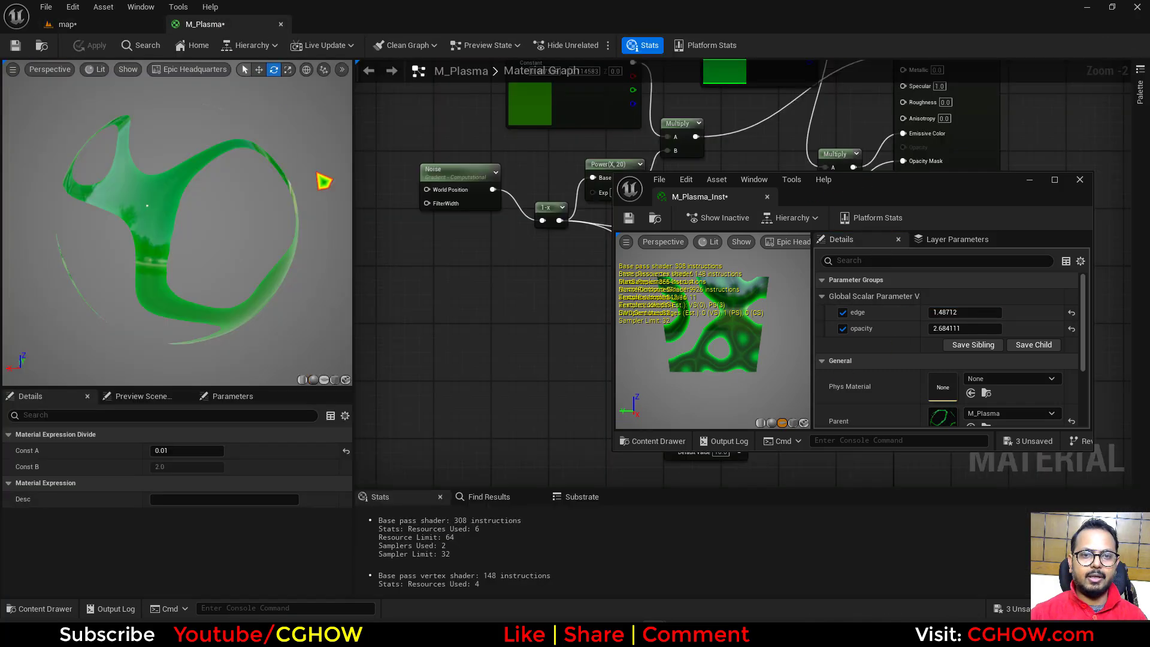
right_click_drag(448, 309, 557, 349)
right_click_drag(501, 265, 486, 308)
right_click(432, 259)
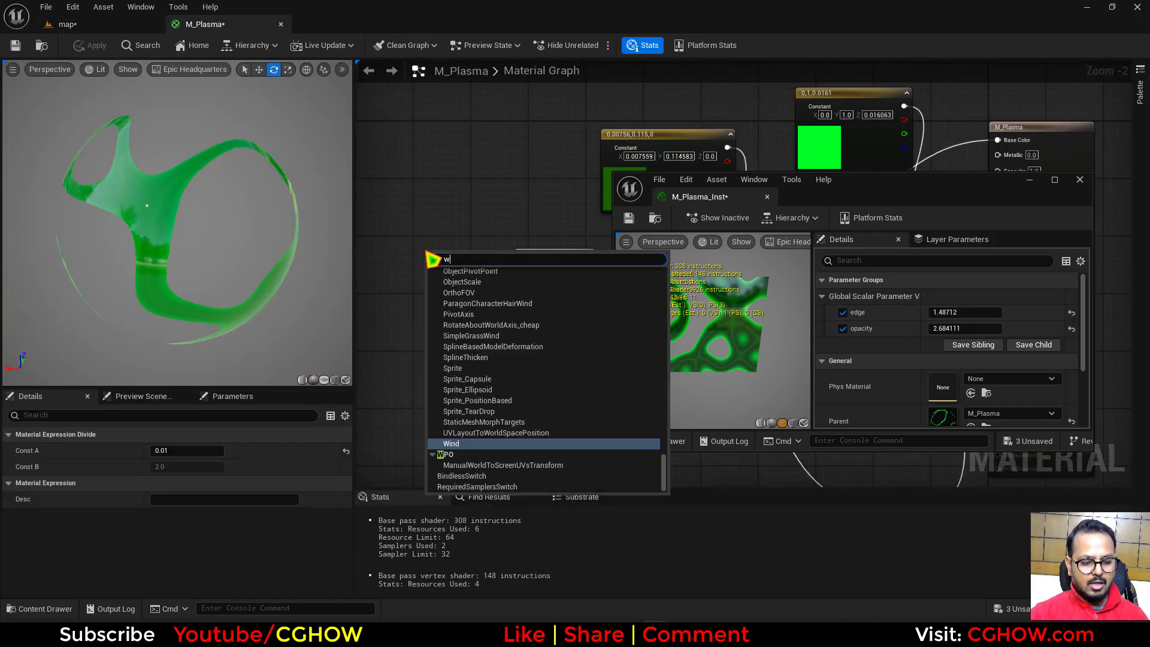
type("world")
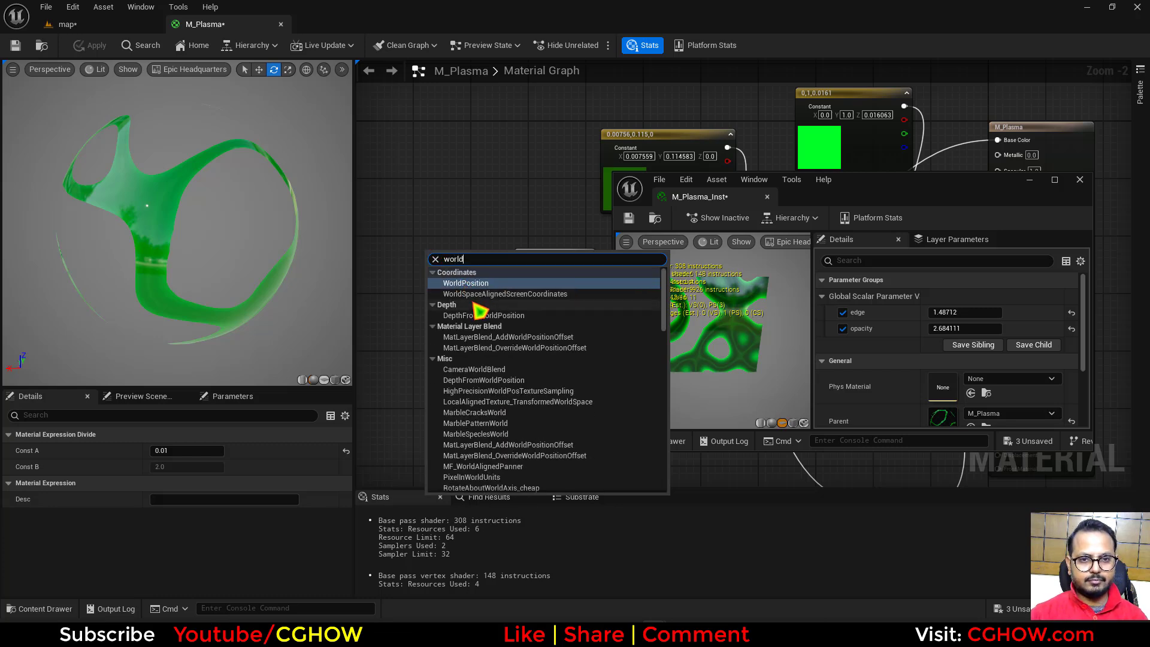
left_click(474, 284)
right_click_drag(467, 318, 537, 324)
left_click_drag(542, 326, 457, 300)
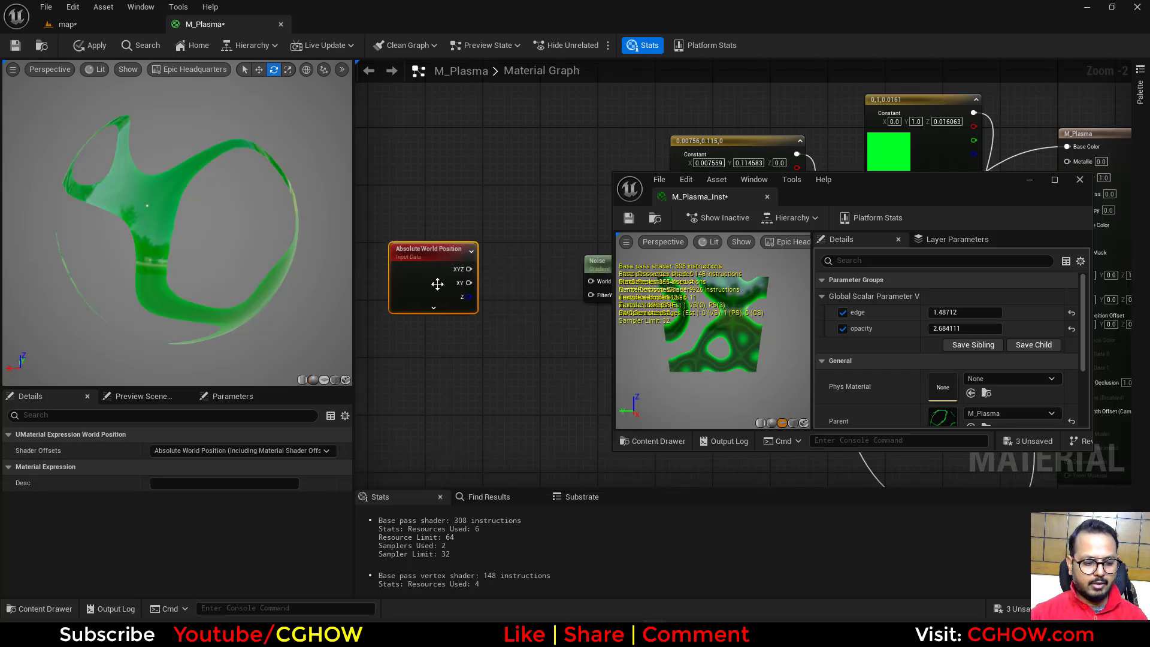
left_click_drag(773, 205, 854, 443)
Add a Multiply node with A fed by the world position XYZ and B by a new scalar parameter named tile.
right_click_drag(548, 332, 655, 277)
scroll(561, 235, "up", 2)
left_click(562, 235)
left_click_drag(523, 228, 561, 245)
left_click(496, 324)
type("tile")
left_click_drag(568, 353, 562, 264)
Reset the Noise node's Scale to its default and place an Add node after the tile Multiply, feeding its A.
left_click(709, 218)
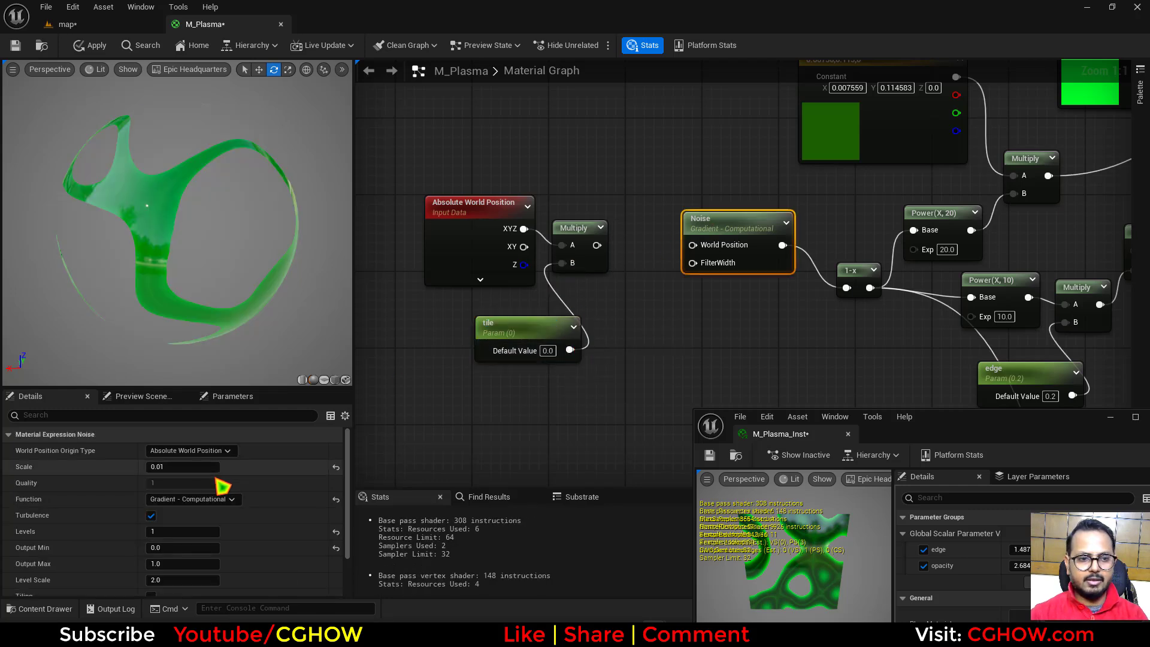
left_click(336, 467)
left_click(536, 329)
left_click_drag(535, 329, 474, 324)
left_click(633, 277)
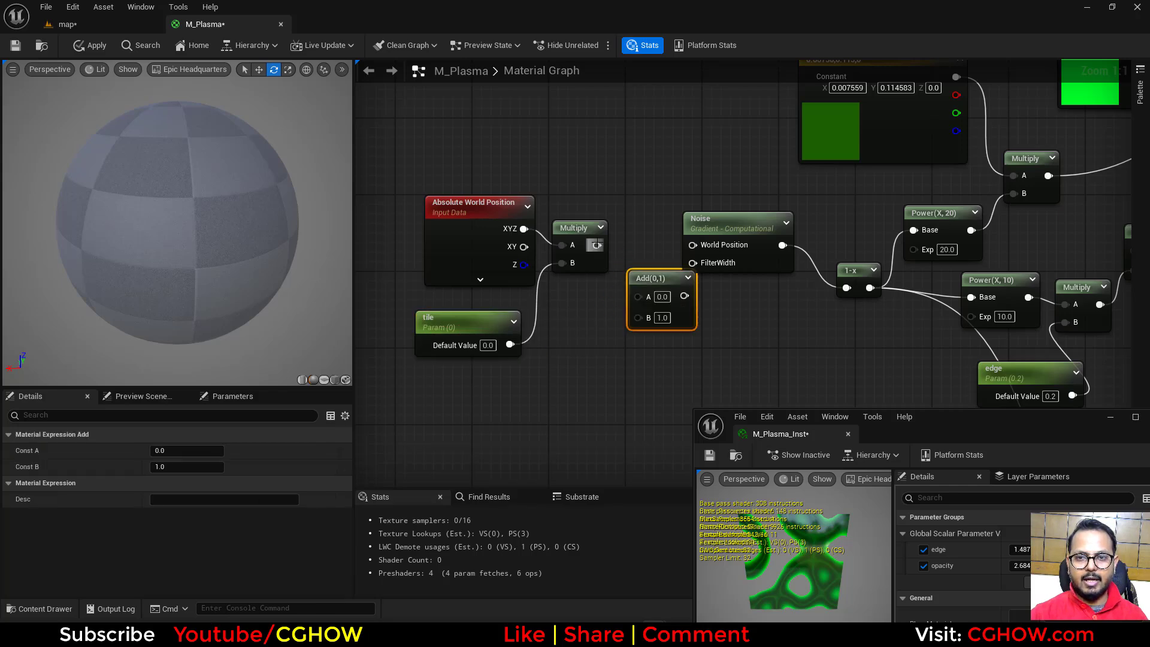
Add a Time node below the tile parameter and connect it to A of a new Multiply node.
right_click_drag(570, 354, 551, 339)
right_click(514, 393)
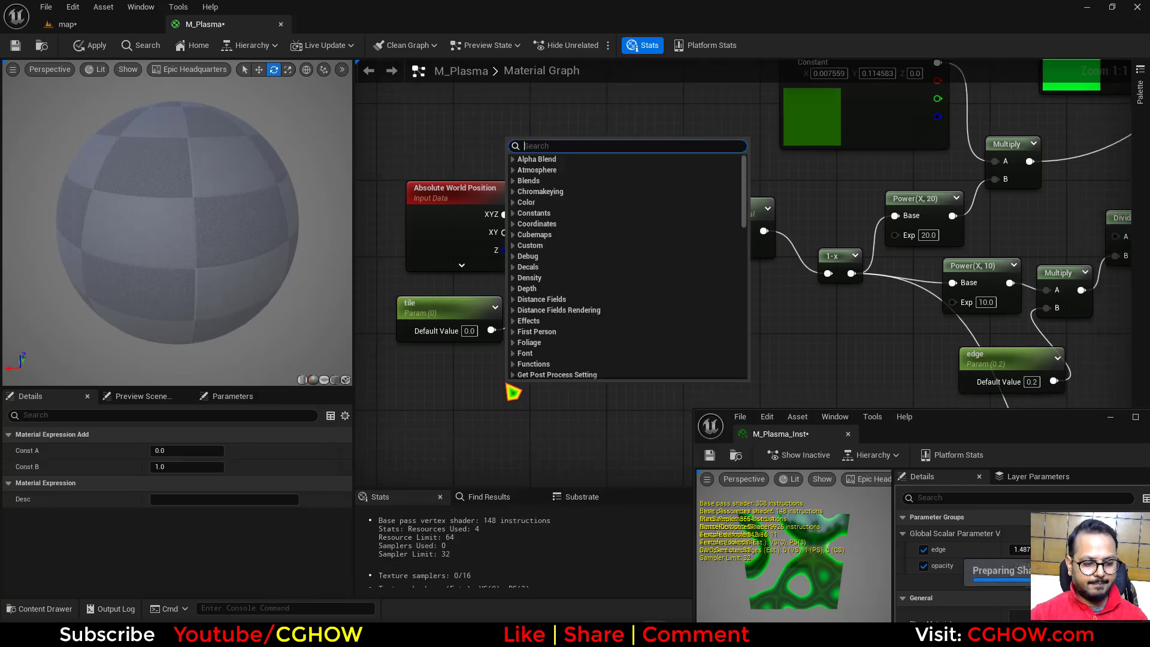
type("time")
left_click(527, 179)
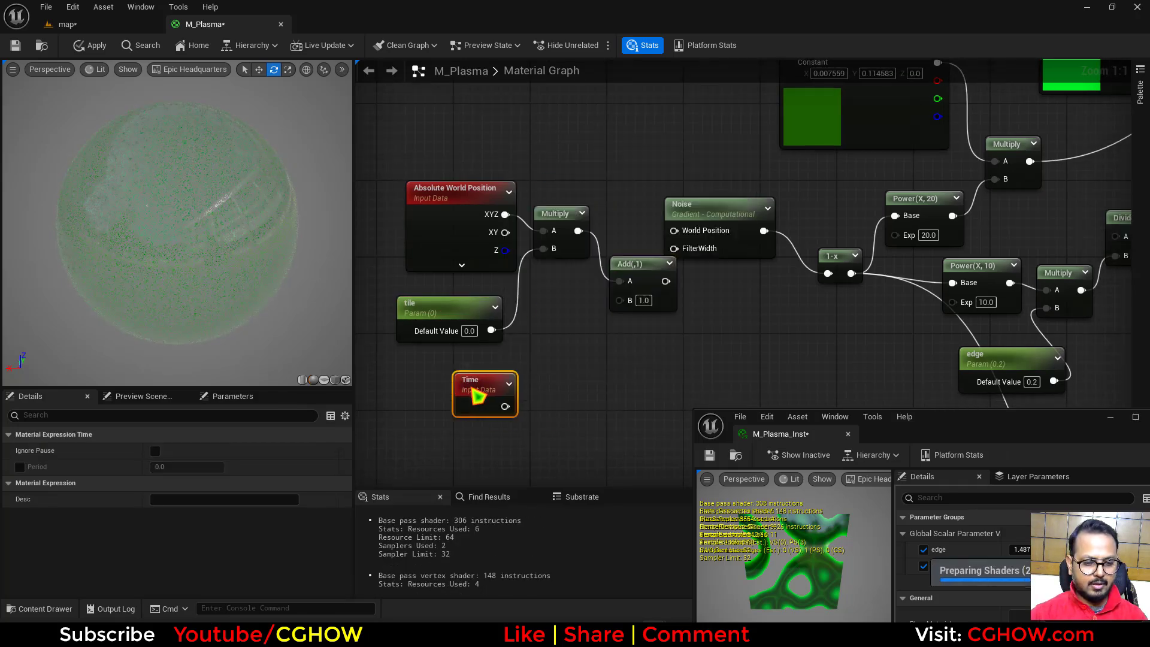
key("m")
left_click(536, 387)
left_click_drag(505, 407, 550, 415)
right_click_drag(496, 455, 469, 377)
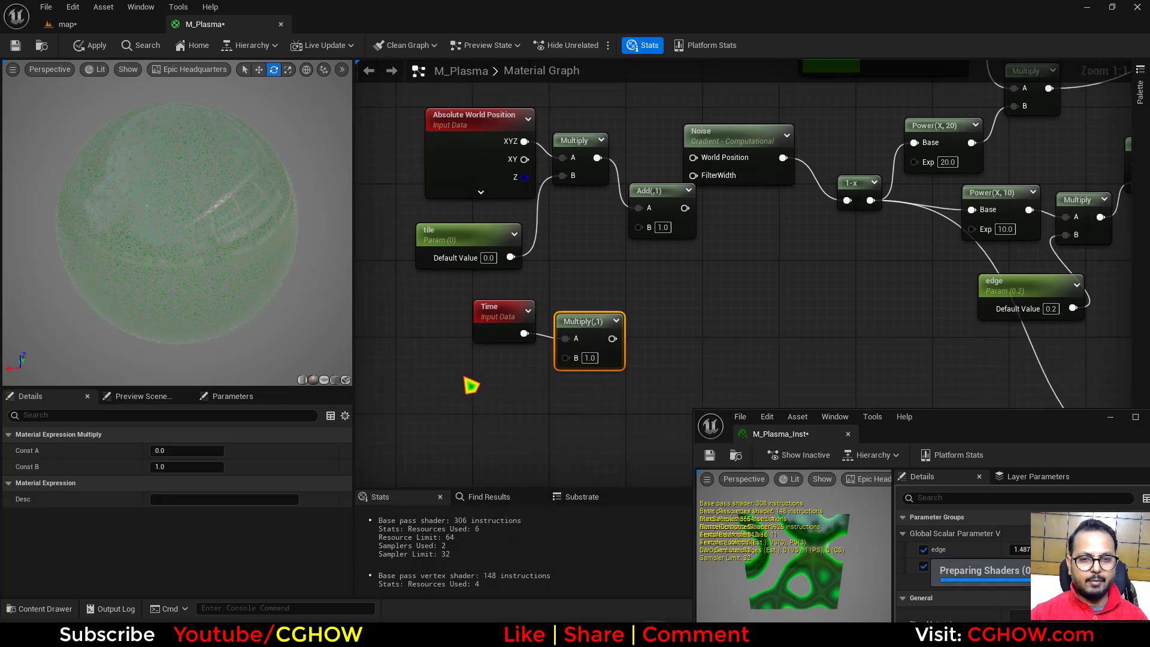
Multiply Time by a new vector constant (0, 0, 20), feed it into Add's B, and connect Add to Noise's World Position.
left_click(464, 368)
left_click(191, 499)
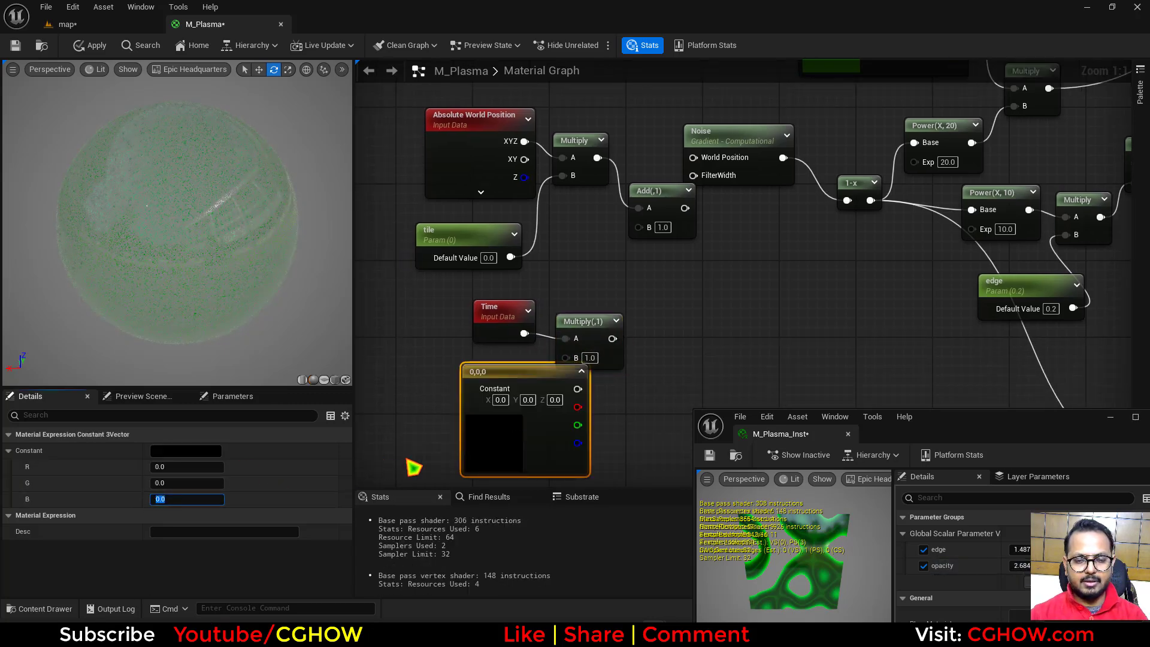
type("20")
left_click_drag(577, 389, 646, 242)
left_click_drag(697, 171, 694, 159)
Insert a Multiply node between the (0, 0, 20) constant and the Time Multiply's B input.
right_click_drag(663, 367, 536, 399)
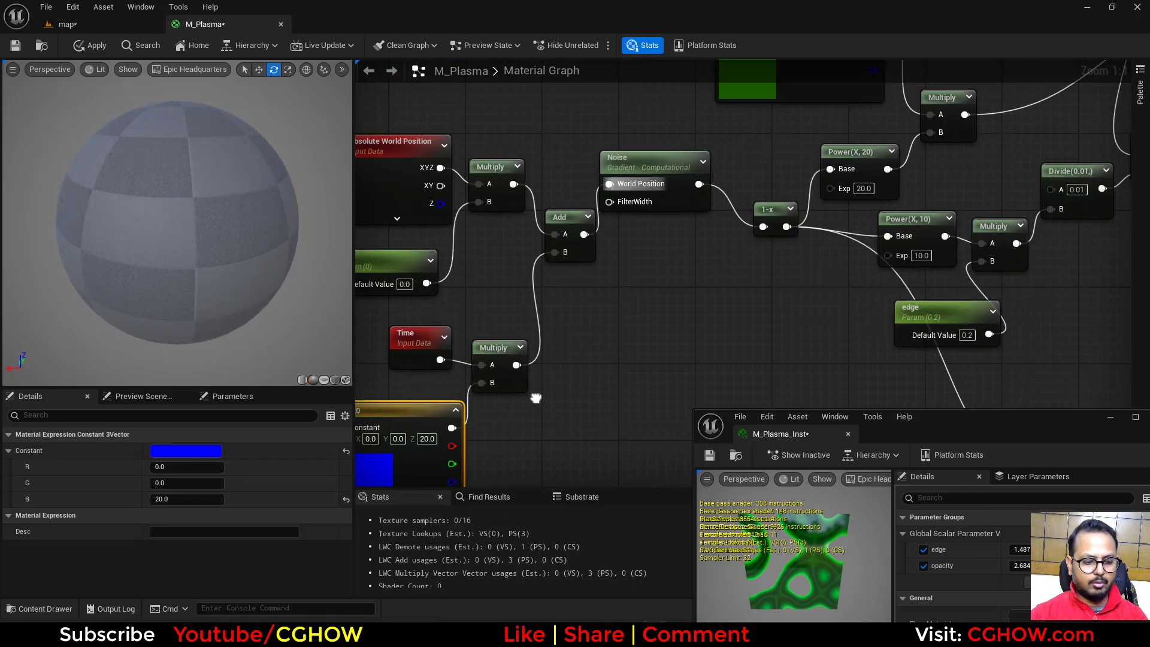
left_click(502, 430)
left_click_drag(452, 428, 505, 444)
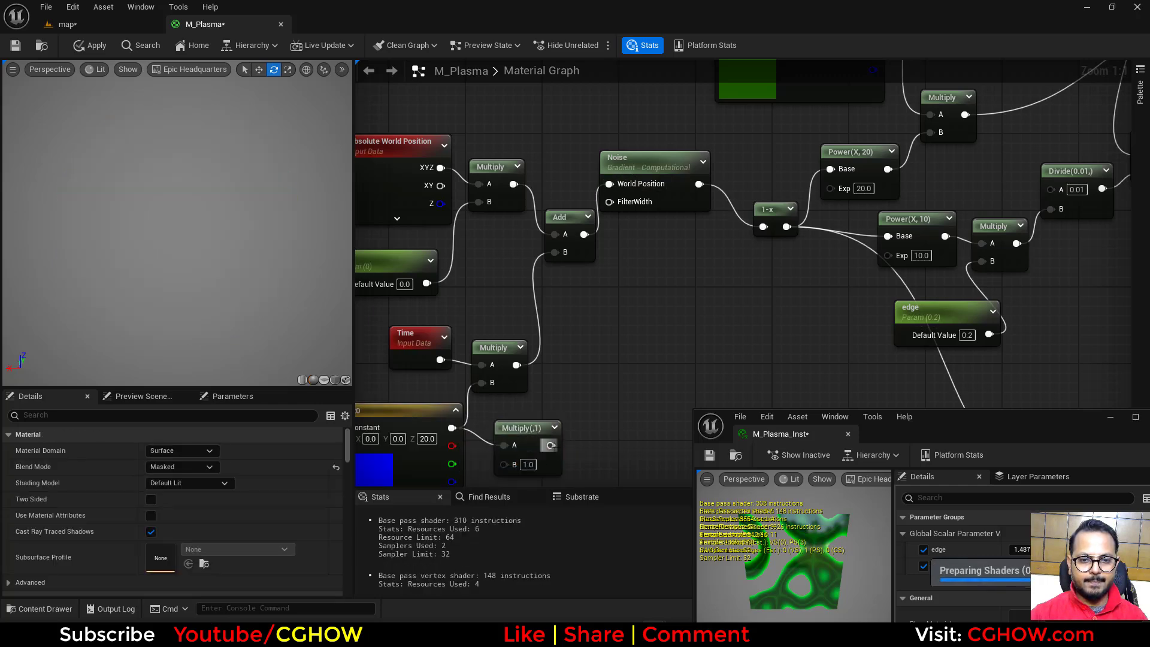
left_click_drag(493, 392, 492, 384)
right_click_drag(493, 384, 492, 252)
Add a scalar parameter named pan and connect it to B of the Multiply beside the (0, 0, 20) constant.
left_click(506, 419)
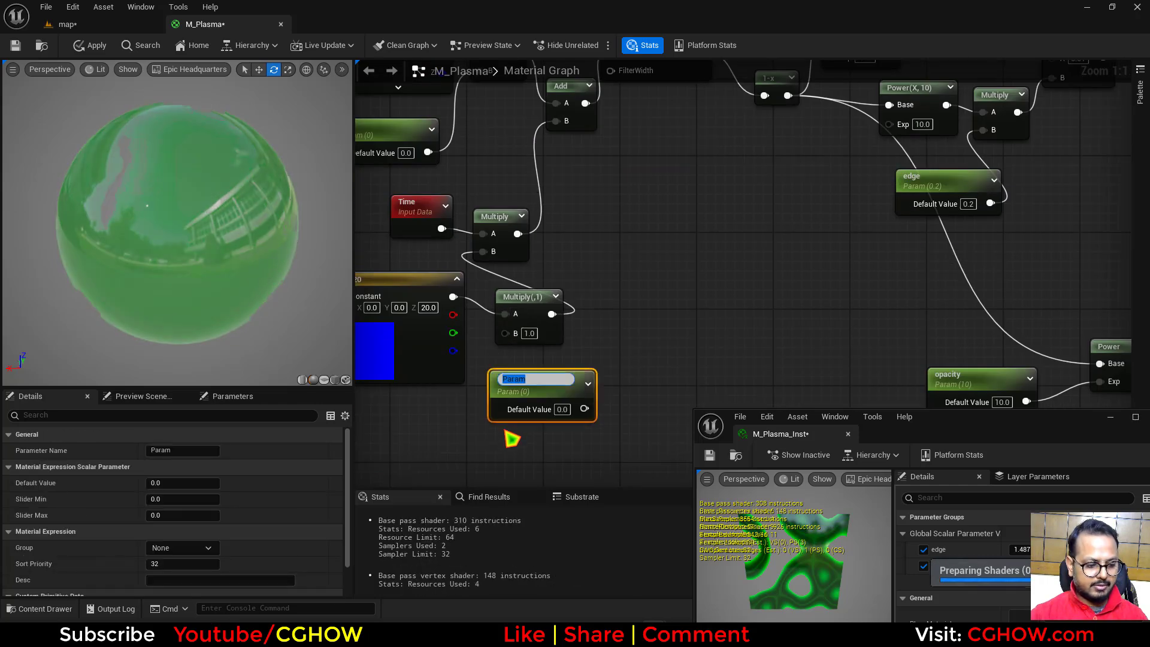
type("pan")
key("Return")
left_click_drag(584, 405, 517, 331)
right_click_drag(387, 354, 515, 364)
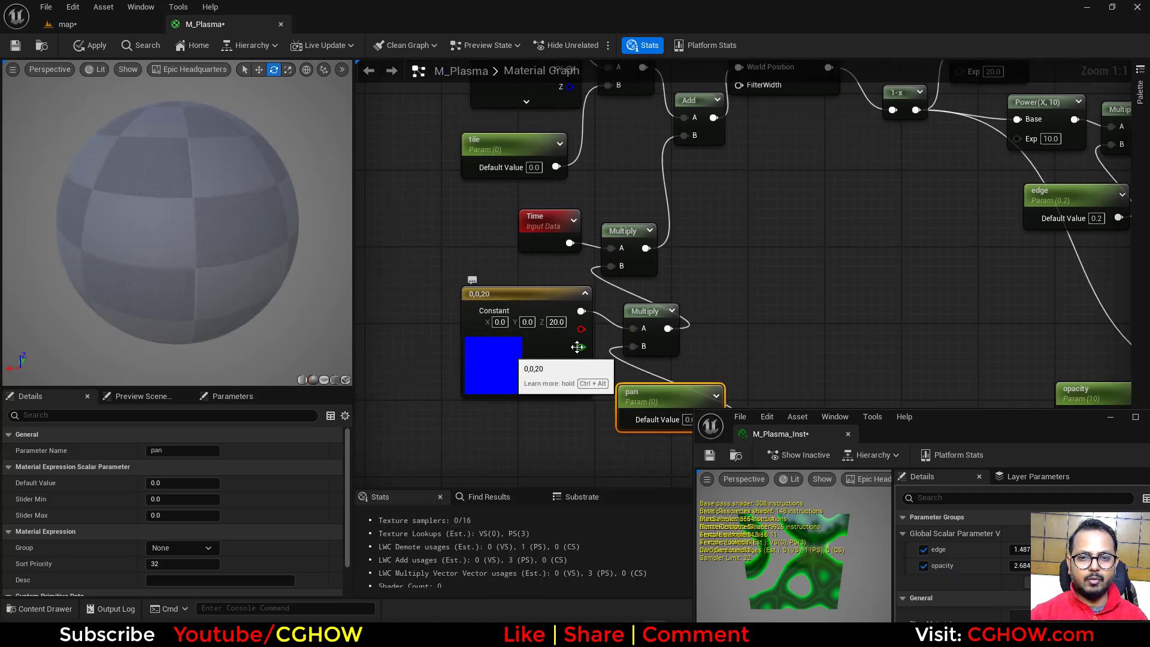
right_click_drag(705, 260, 507, 375)
scroll(515, 382, "down", 4)
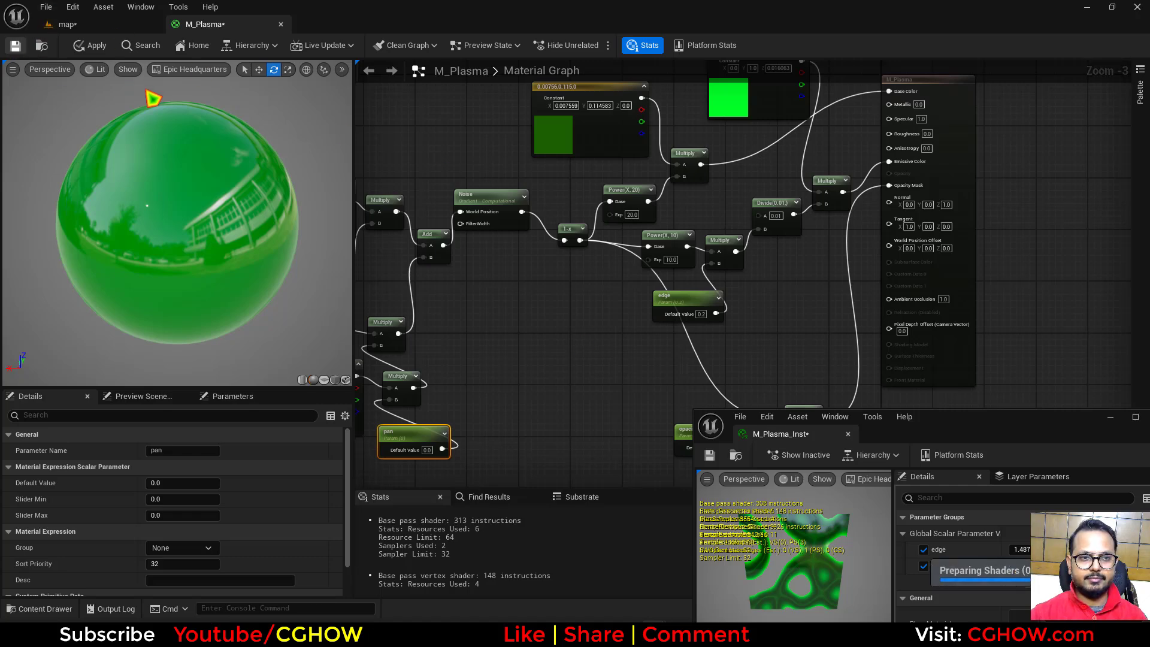
Save M_Plasma, return to the map, and try tile values of 0.02 and 0.01 in M_Plasma_Inst.
key("ctrl+s")
left_click(64, 24)
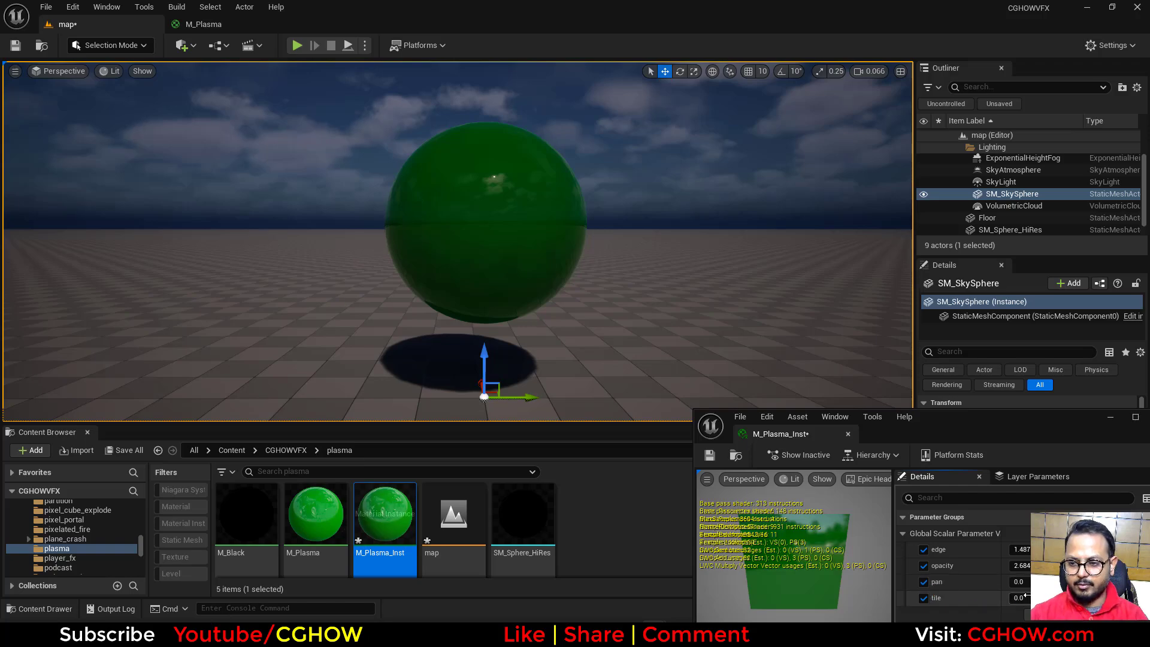
mouse_move(1021, 598)
left_mouse_down()
mouse_move(1011, 598)
mouse_move(1021, 598)
left_mouse_up()
type("2")
key("Return")
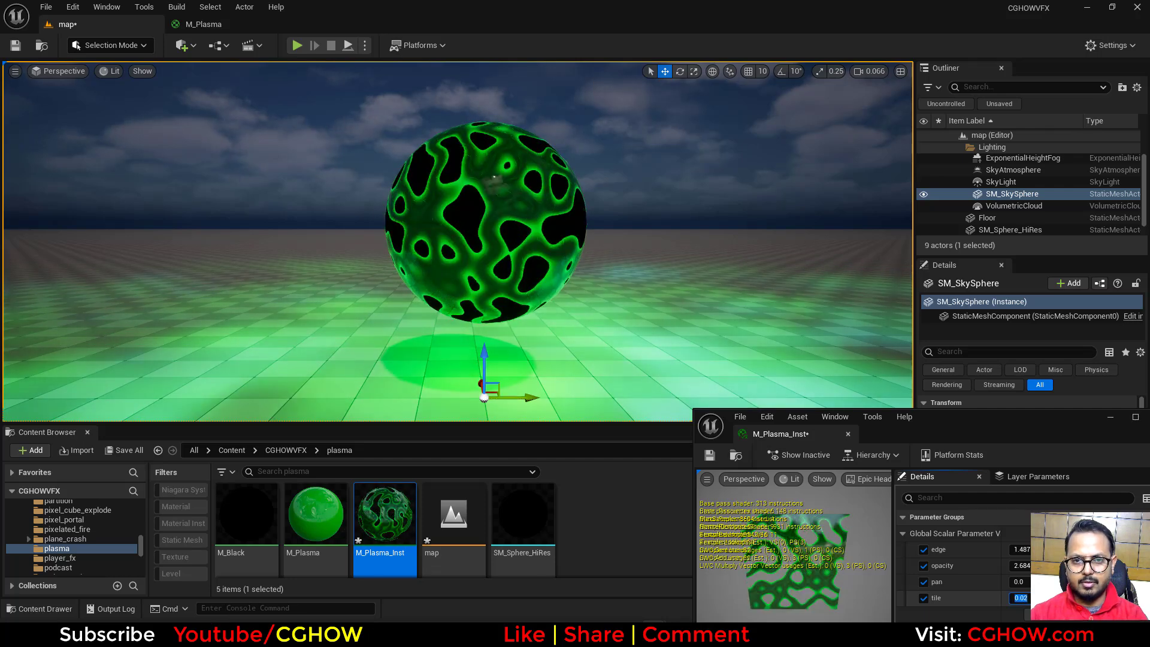
type("0.01")
key("Return")
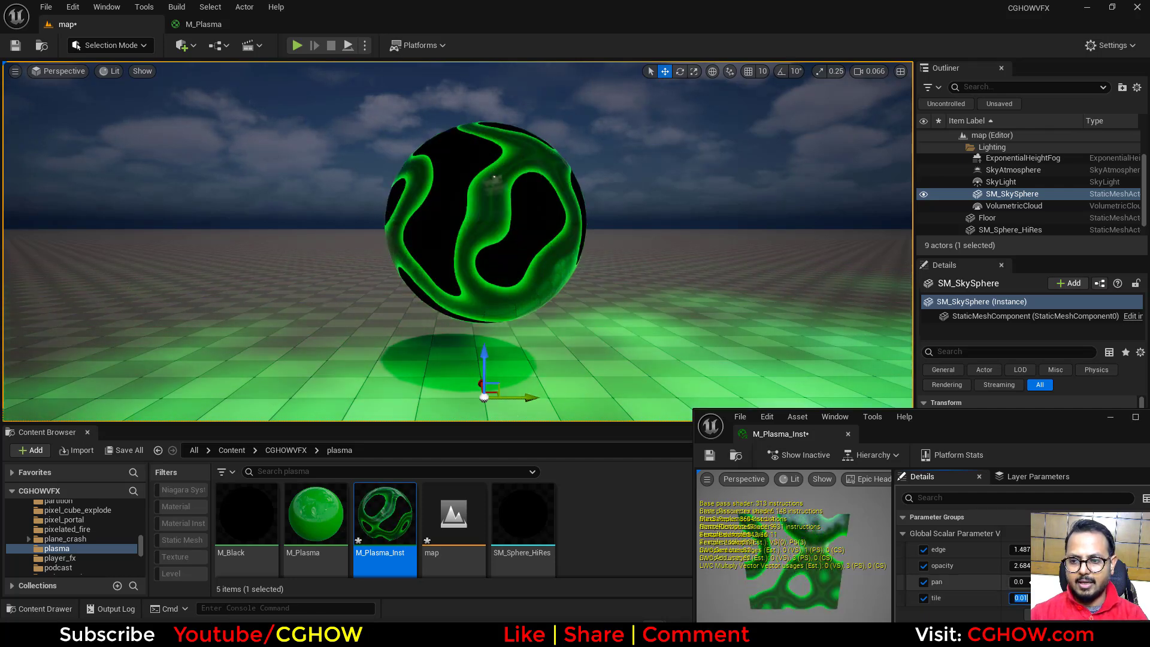
Try a pan value of 1 in M_Plasma_Inst, and settle on 0.1.
type("1")
key("Return")
type("0.1")
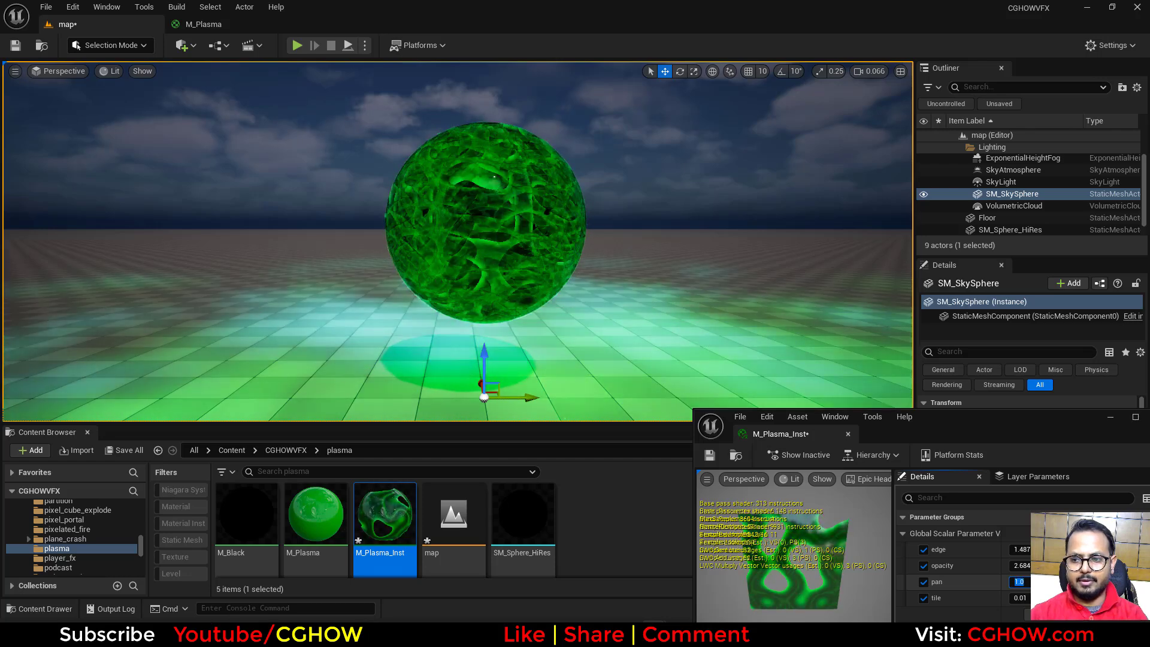
key("Return")
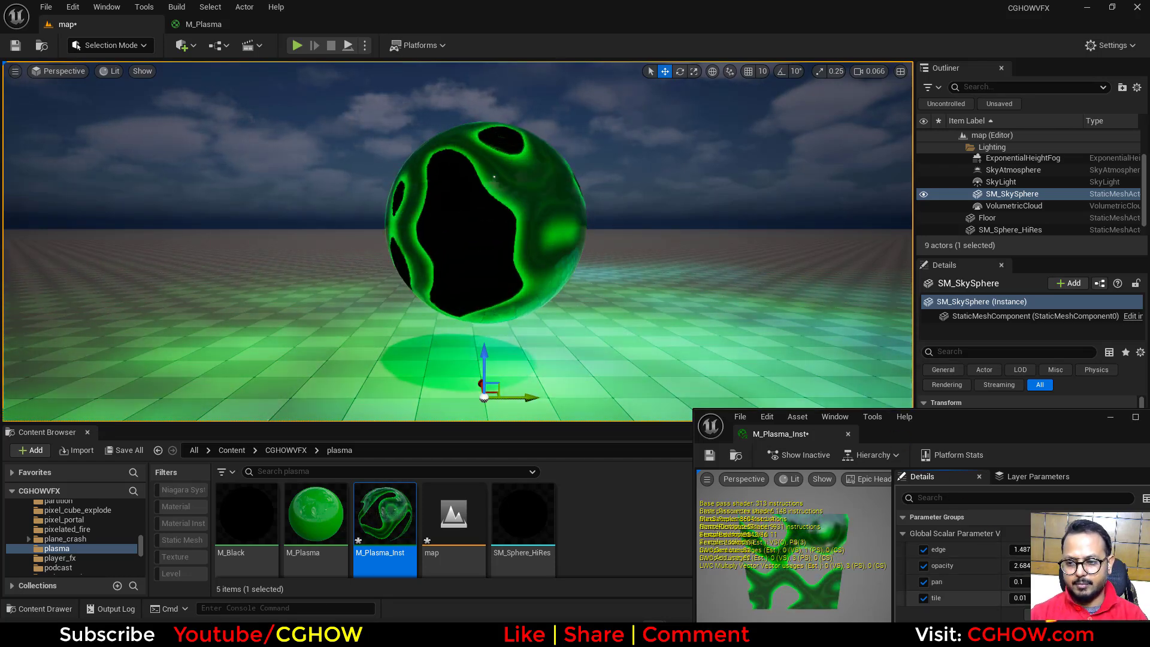
Set the tile parameter of M_Plasma_Inst to 0.015.
left_click(1038, 598)
type("0.015")
key("Return")
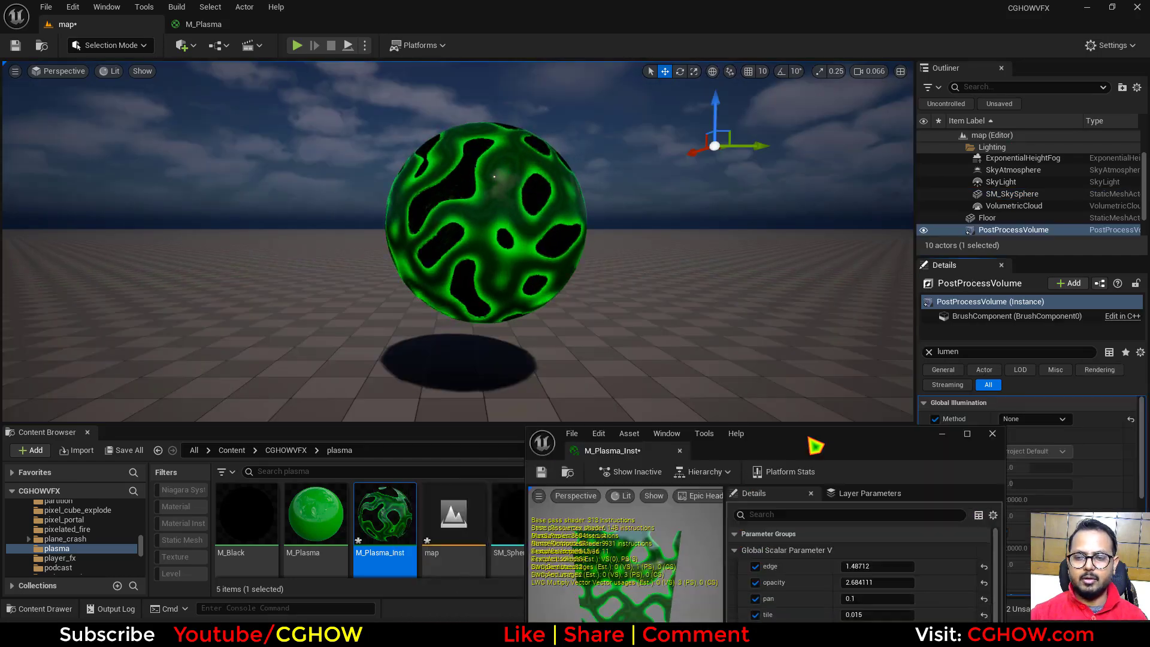
Set the pan parameter of M_Plasma_Inst to 0.05.
left_click_drag(841, 427, 925, 390)
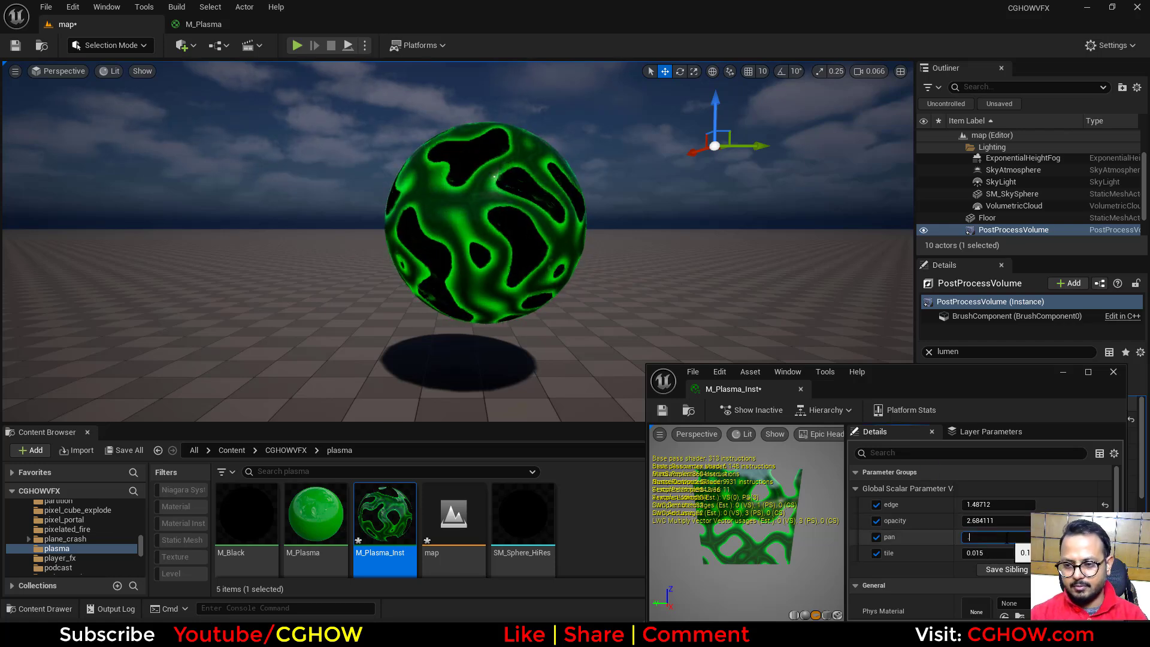
type("0.05")
key("Return")
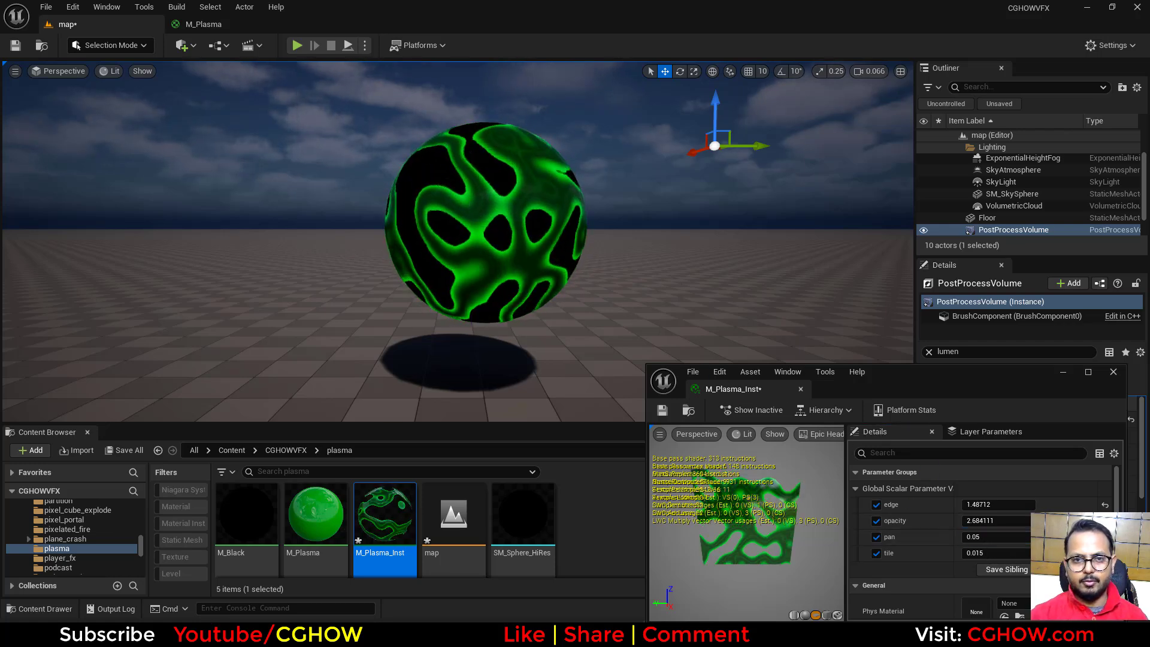
Select SM_Sphere_HiRes and SM_Sphere_HiRes2 together and duplicate the pair twice, placing the copies next to the original sphere.
left_click(493, 176)
left_click(1010, 217, "ctrl")
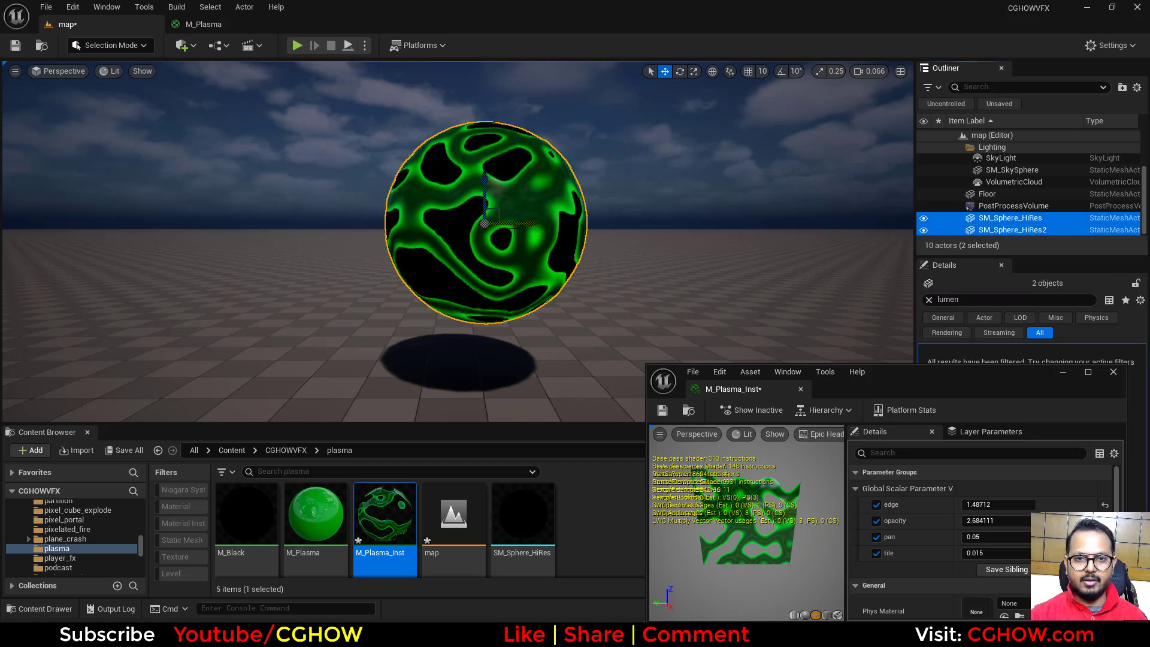
left_click_drag(521, 225, 707, 192, "alt")
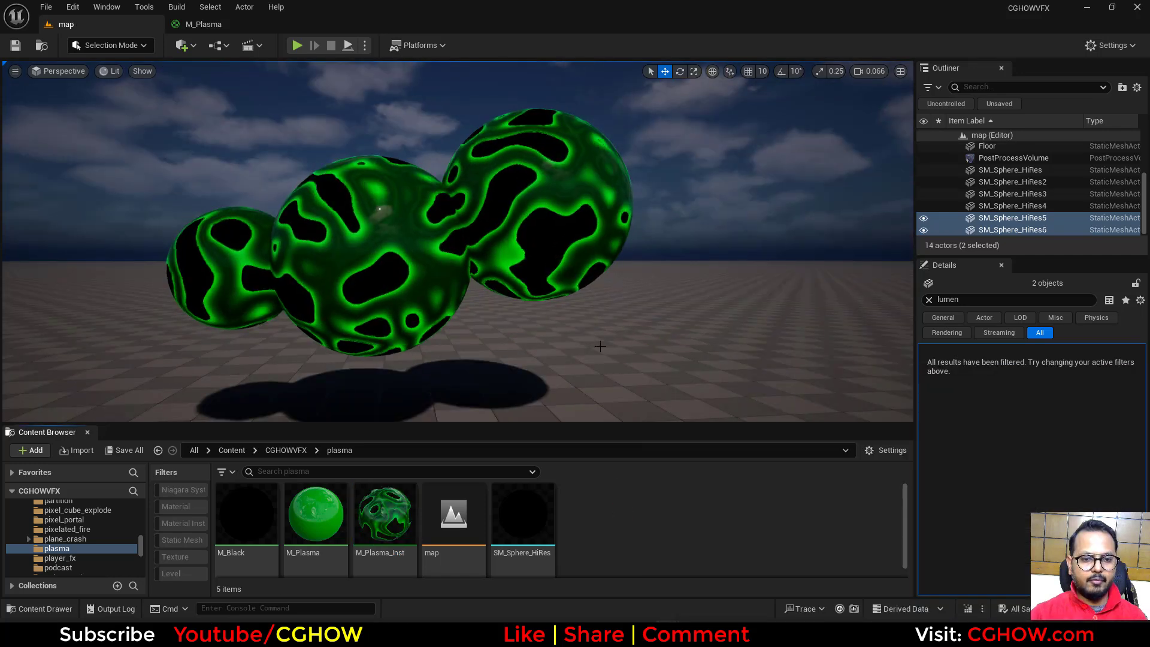
In M_Plasma, add a Power node with the 1-x output as its base and a new scalar parameter named pow_wpo as its exponent.
double_click(316, 514)
scroll(580, 368, "up", 2)
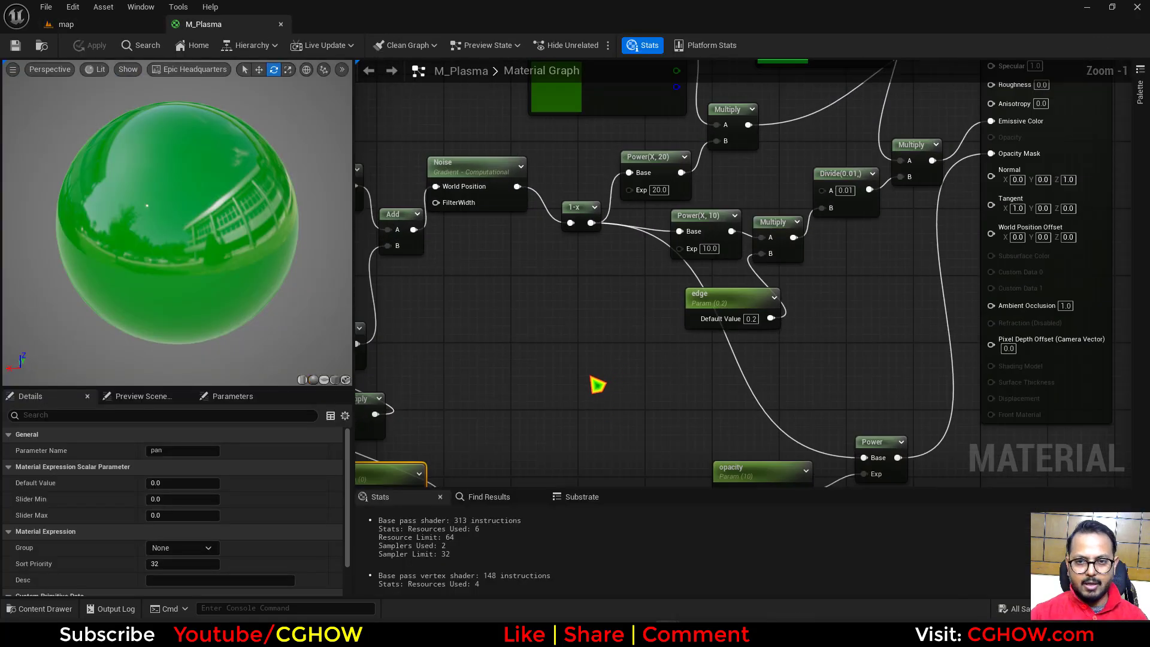
key("e")
left_click(590, 376)
left_click_drag(591, 223, 599, 398)
right_click_drag(480, 414, 537, 327)
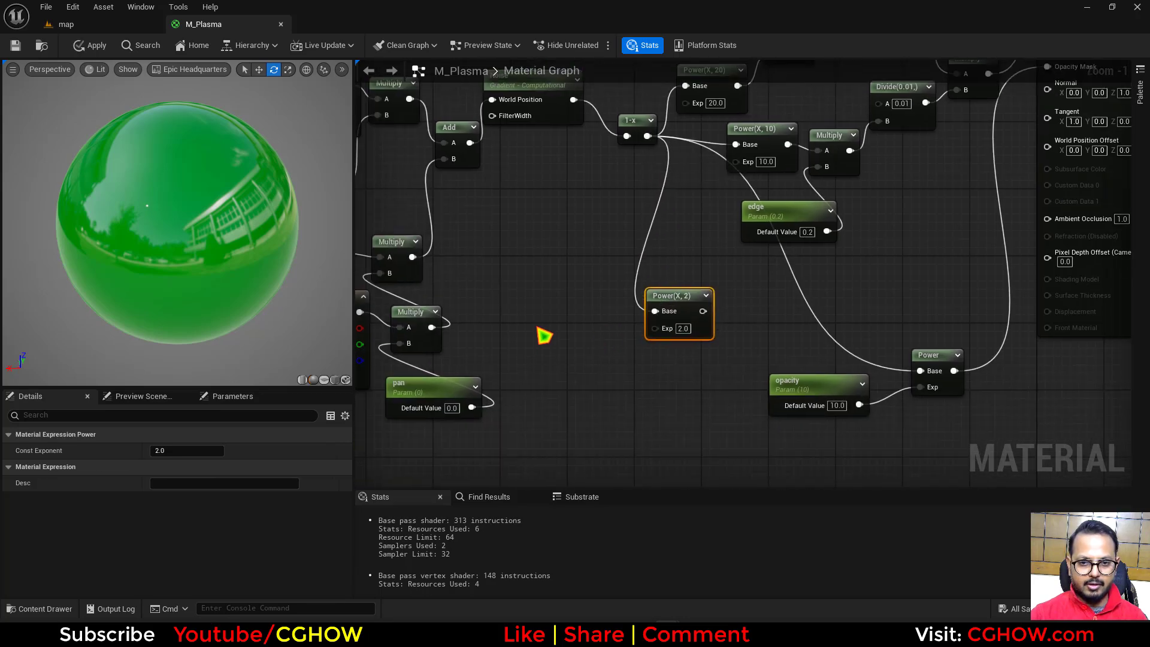
left_click(544, 336)
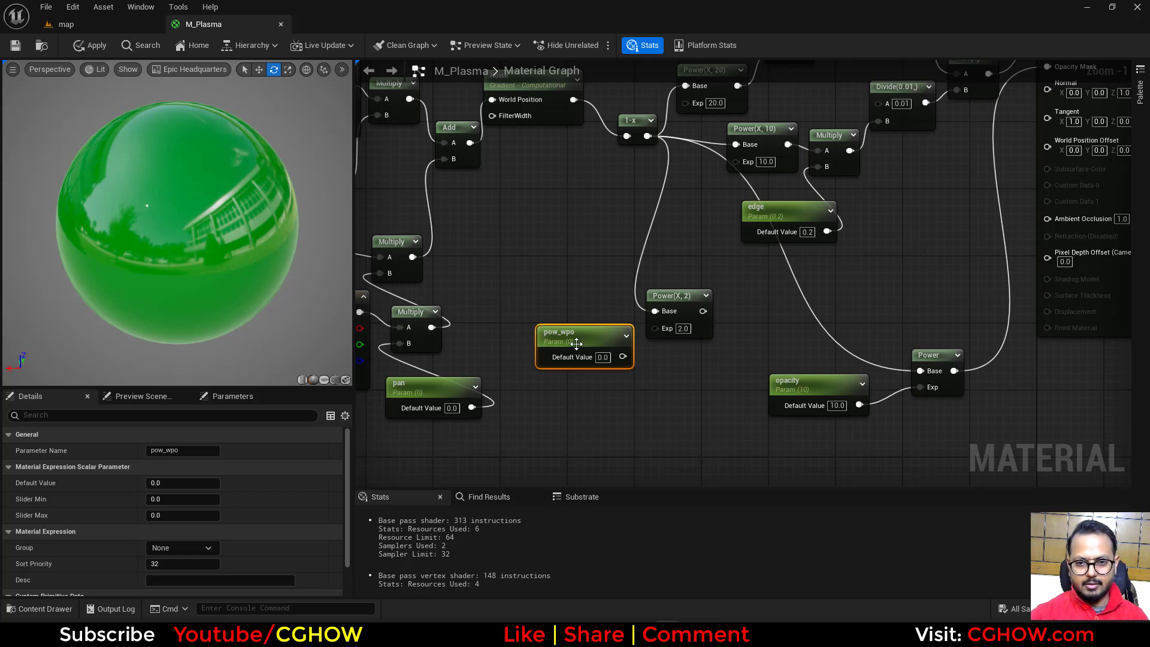
left_click_drag(624, 356, 655, 329)
Add a Multiply node combining the new Power output with a VertexNormalWS node, moving the opacity parameter aside to make room.
right_click_drag(769, 358, 668, 349)
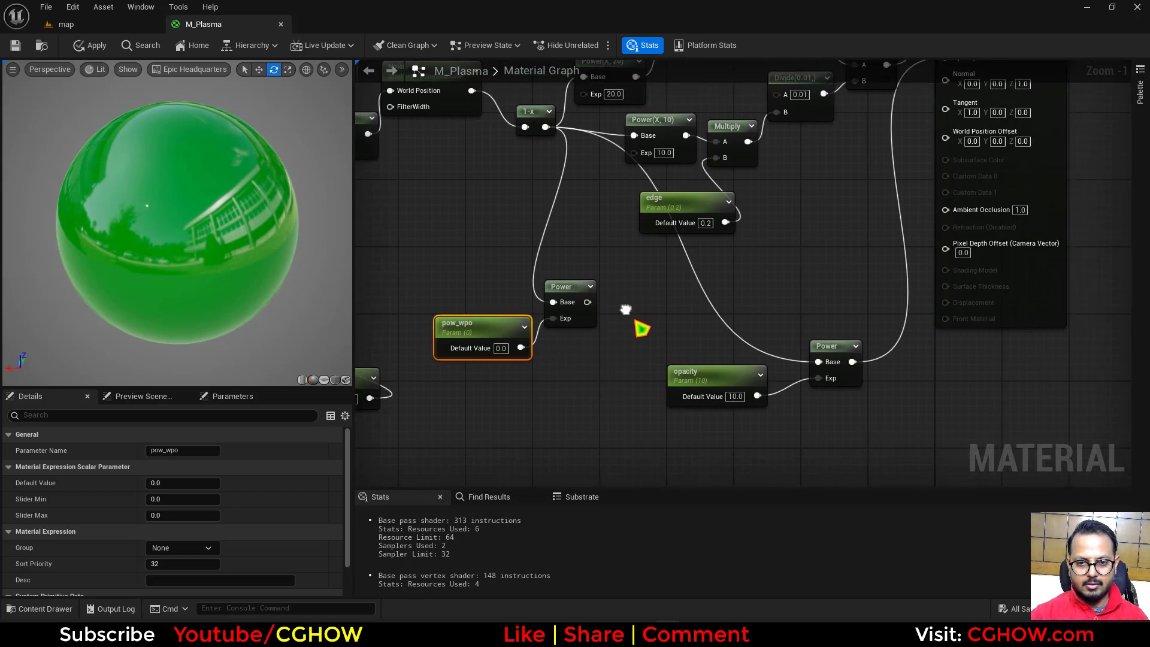
left_click_drag(729, 390, 762, 407)
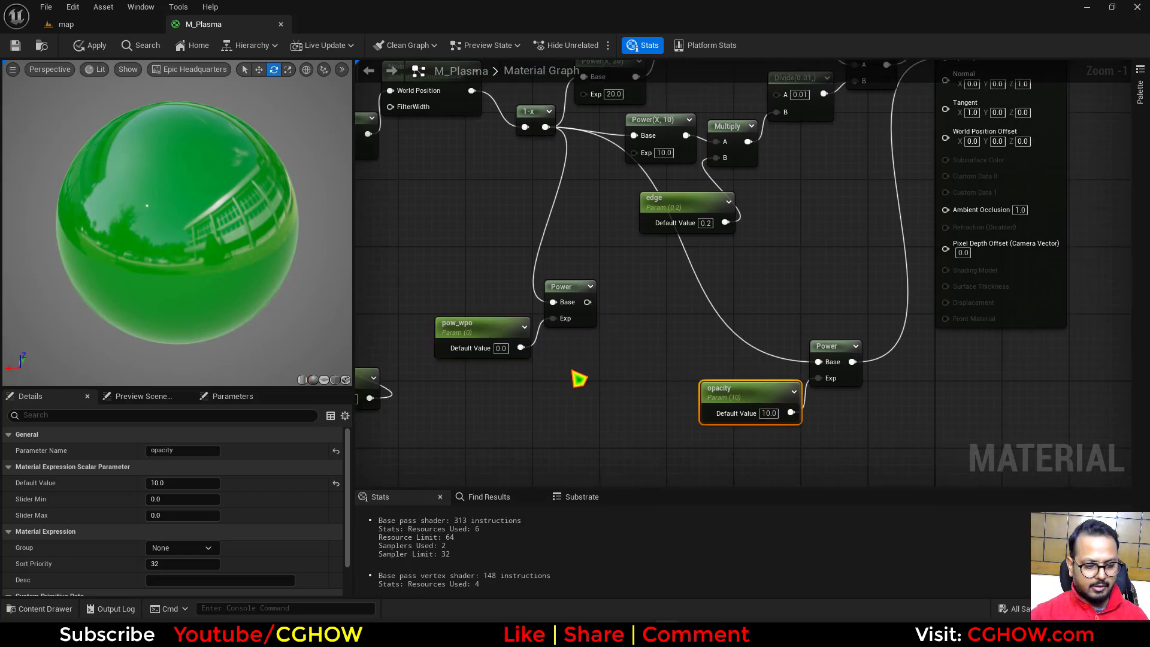
left_click(606, 344)
right_click(550, 403)
type("ver")
left_click(588, 207)
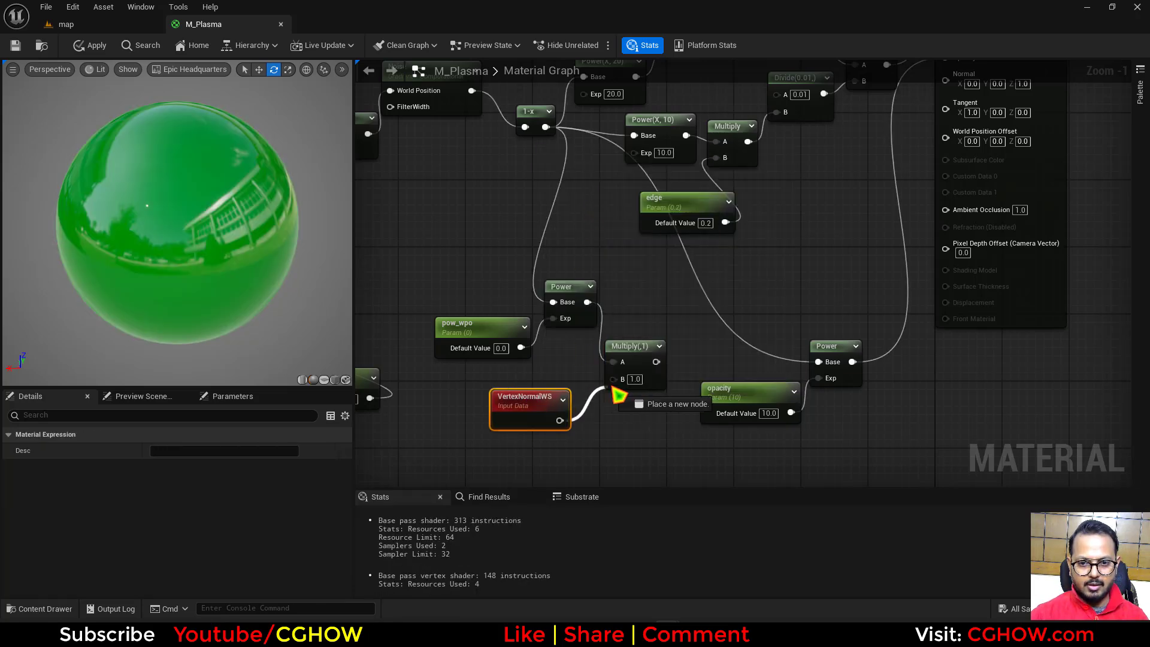
left_click_drag(621, 347, 600, 347)
Multiply the vertex normal result by a new scalar parameter named wpo and connect the product to World Position Offset.
key("m")
left_click(639, 337)
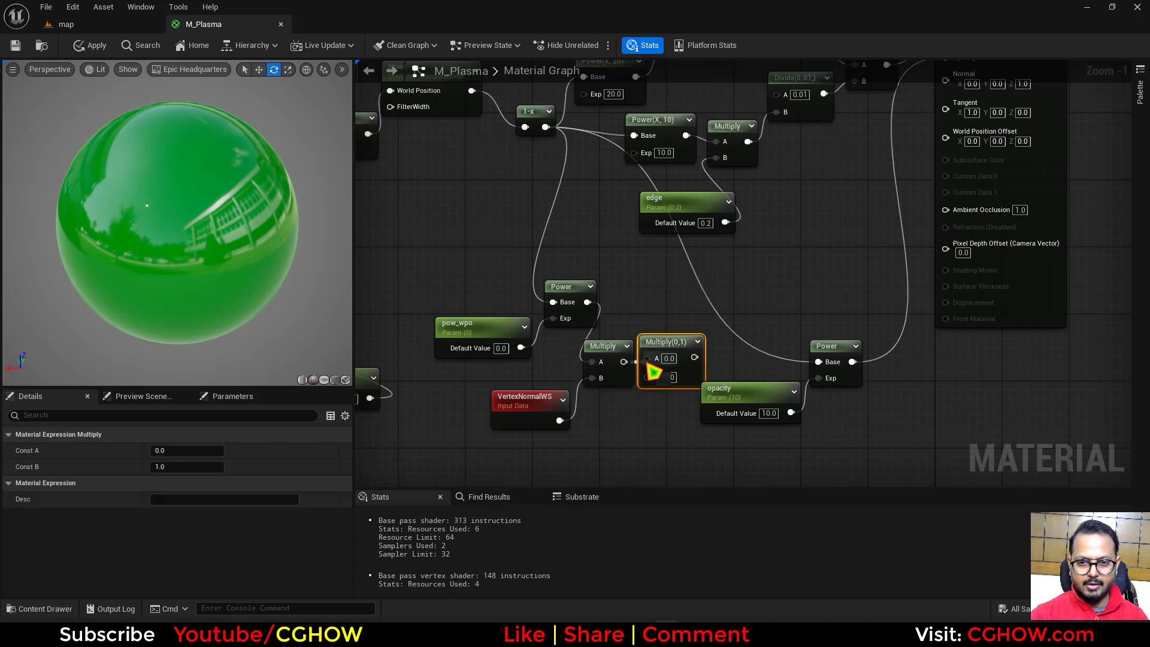
left_click_drag(690, 357, 946, 138)
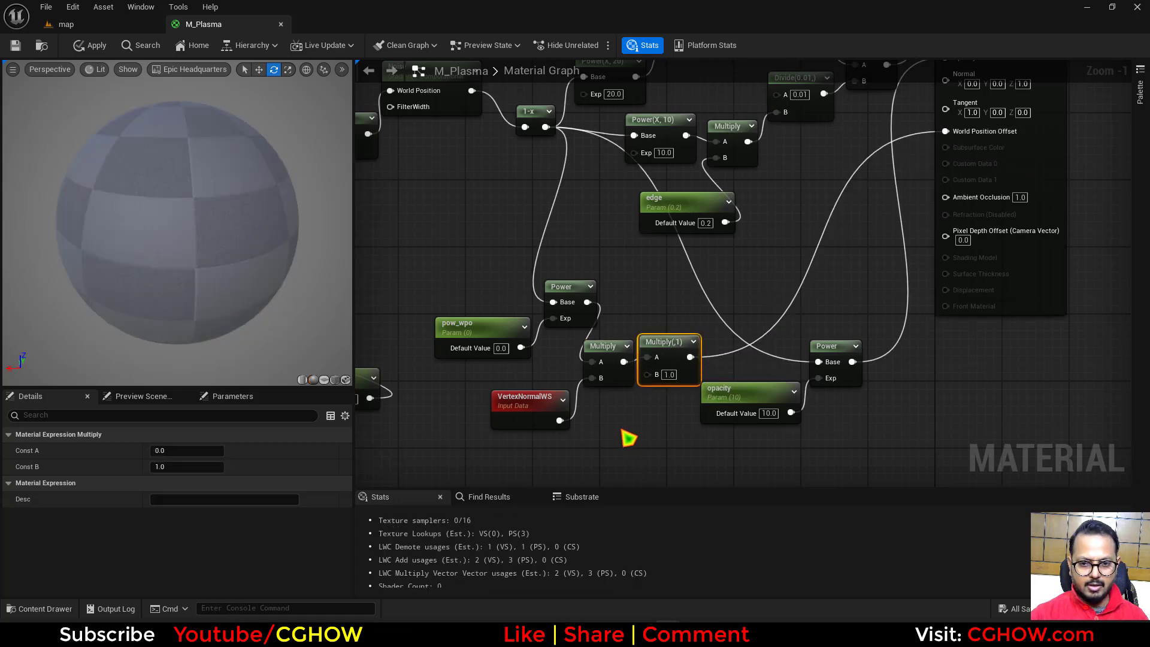
left_click(632, 447)
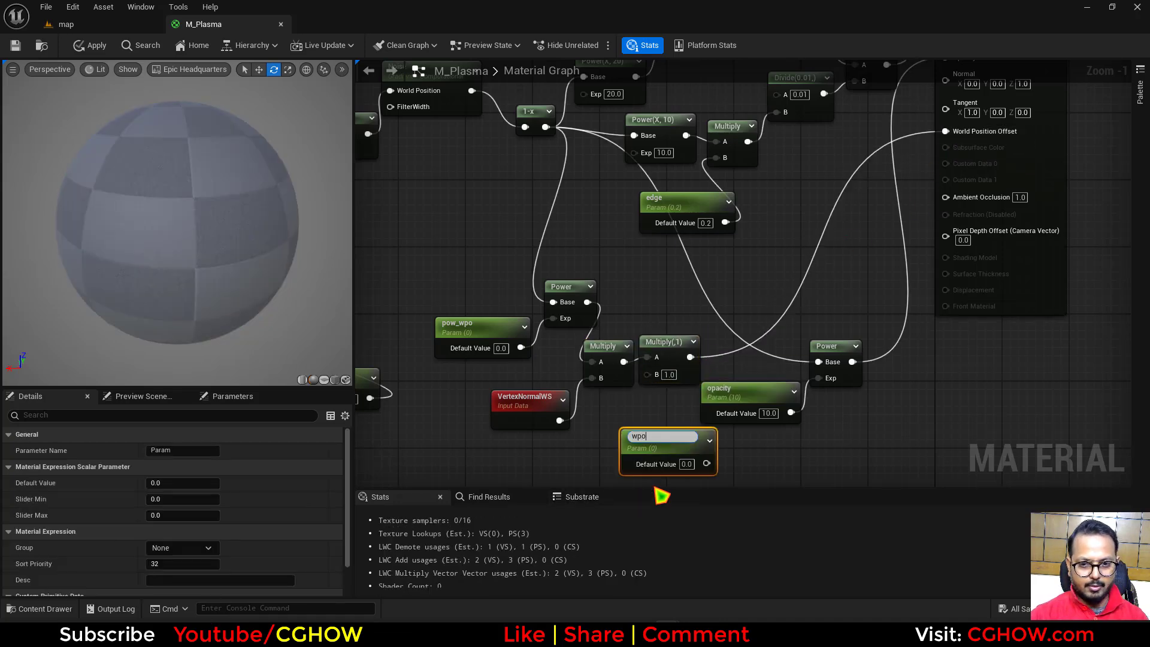
left_click_drag(708, 464, 648, 374)
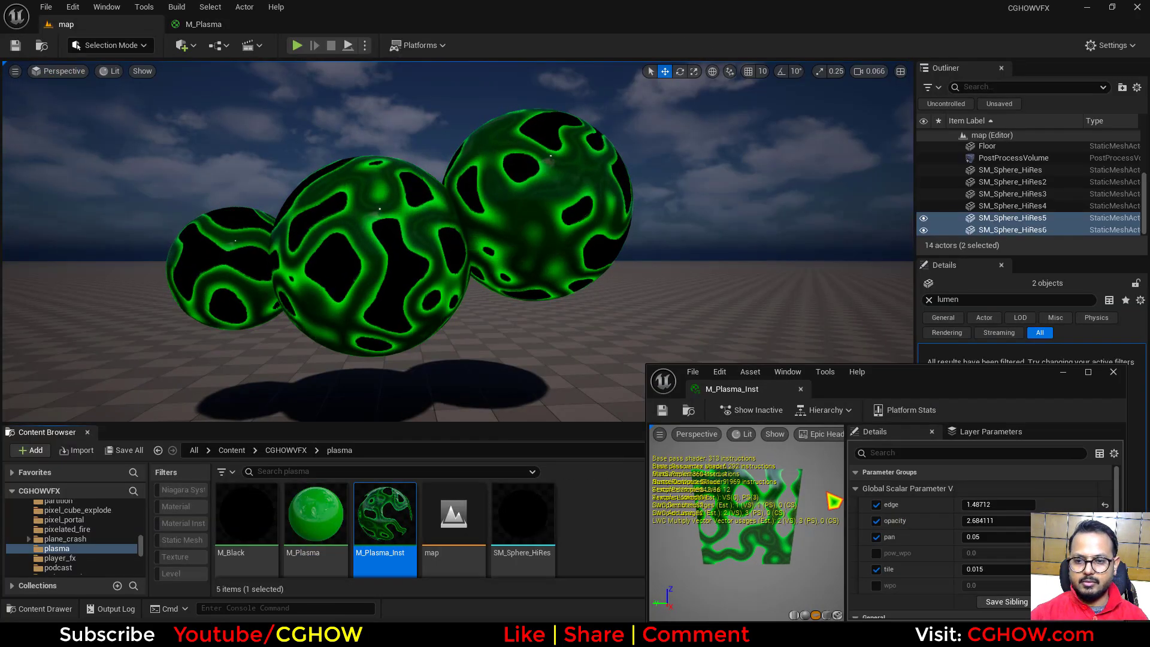
In M_Plasma_Inst, enable the displacement parameters and set pow_wpo to about 4.11 and wpo to about 8.45.
left_click_drag(985, 554, 985, 585)
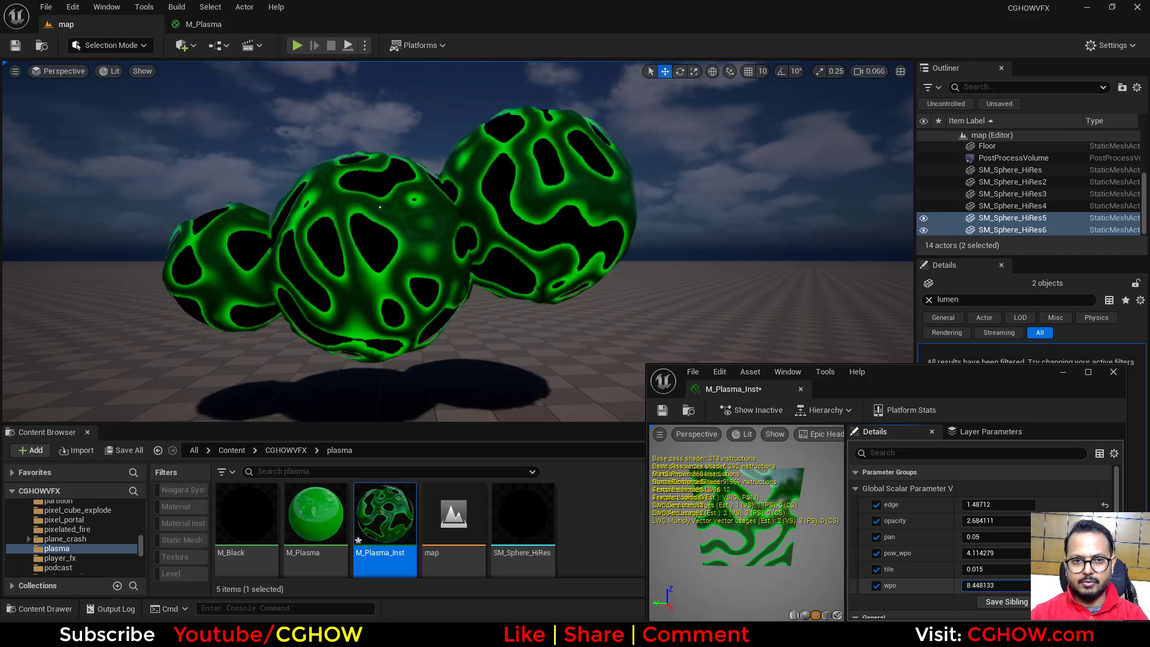